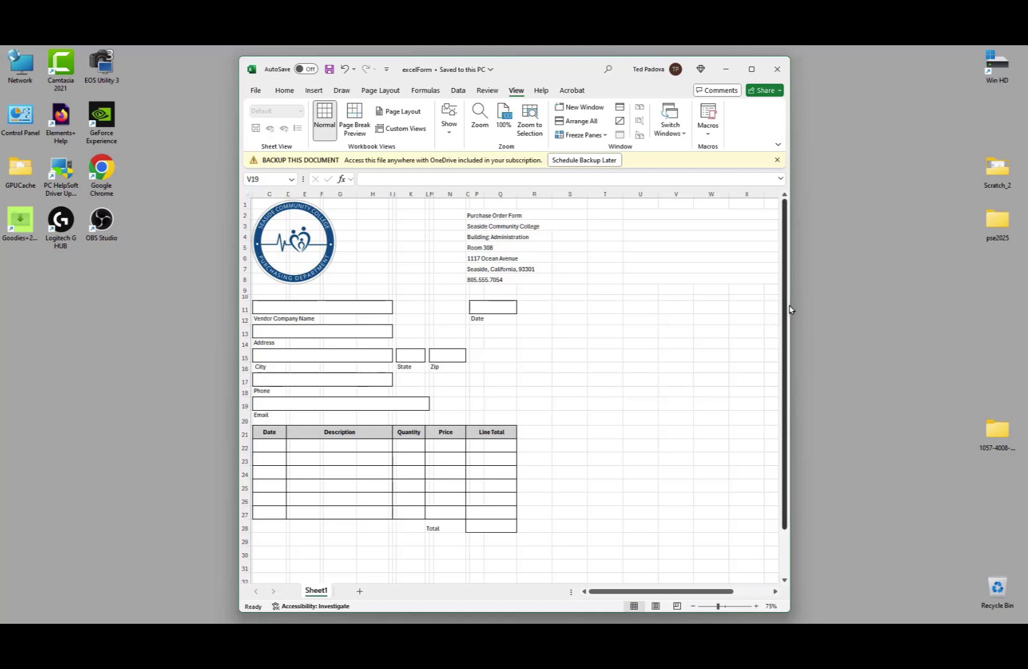
- Show the file commands of the excelForm workbook, and switch to the Excel Form PDF in Acrobat
click(255, 91)
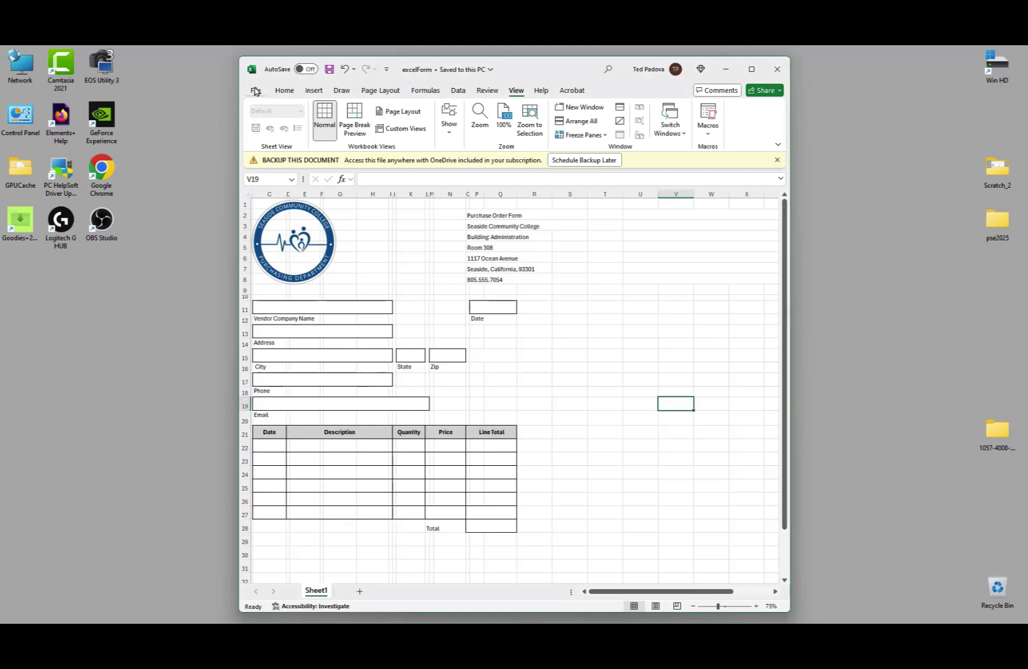
click(255, 91)
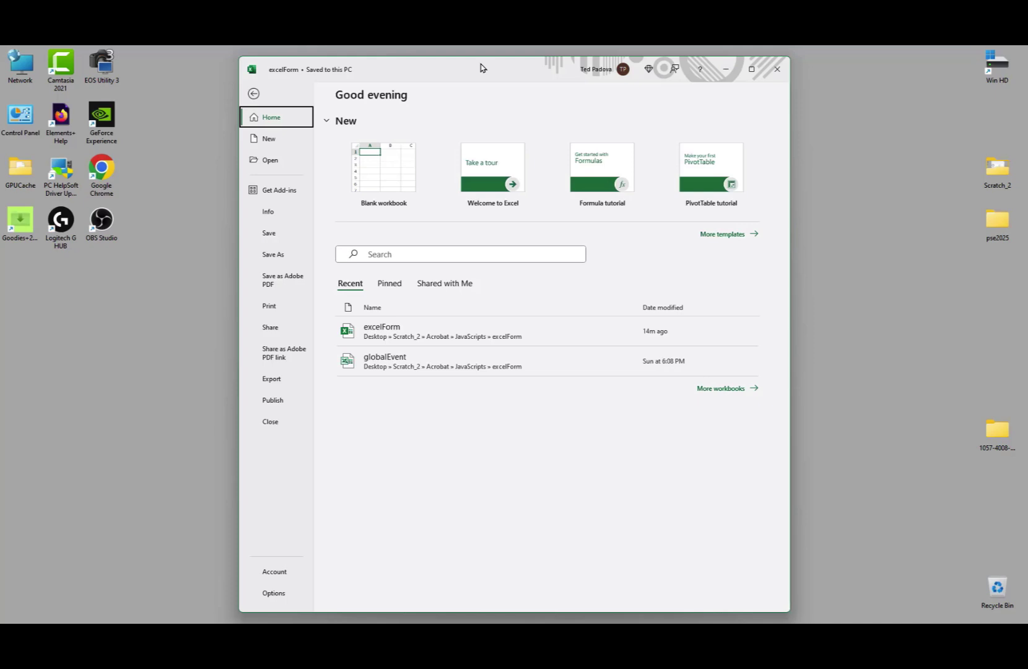
key(alt+Tab)
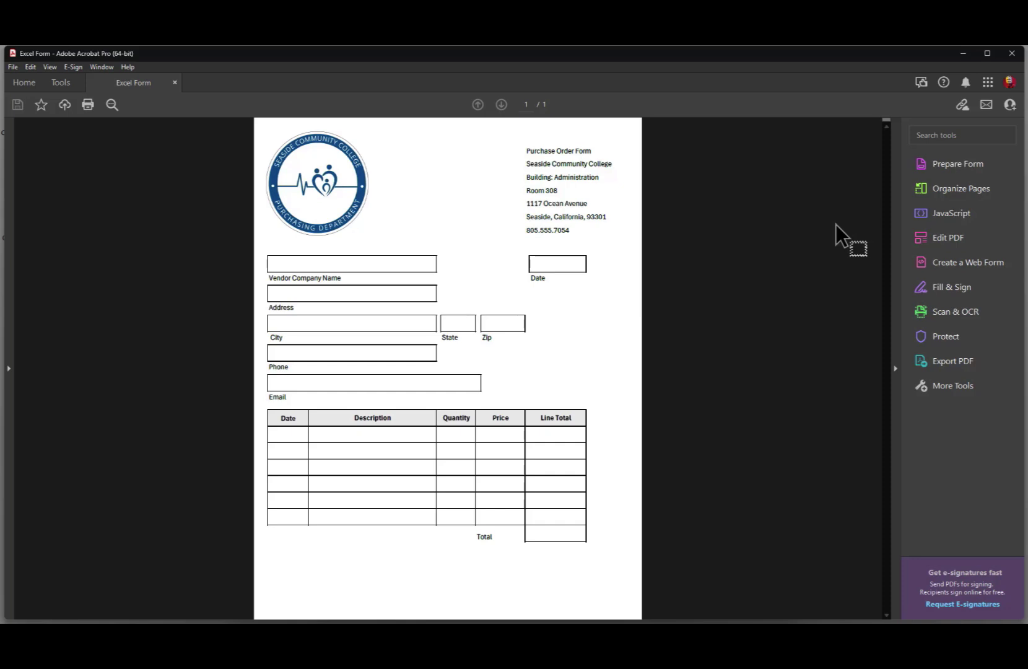
- Check the form field auto-detection preference, and prepare excelForm.pdf as a fillable form with automatically detected fields
click(957, 162)
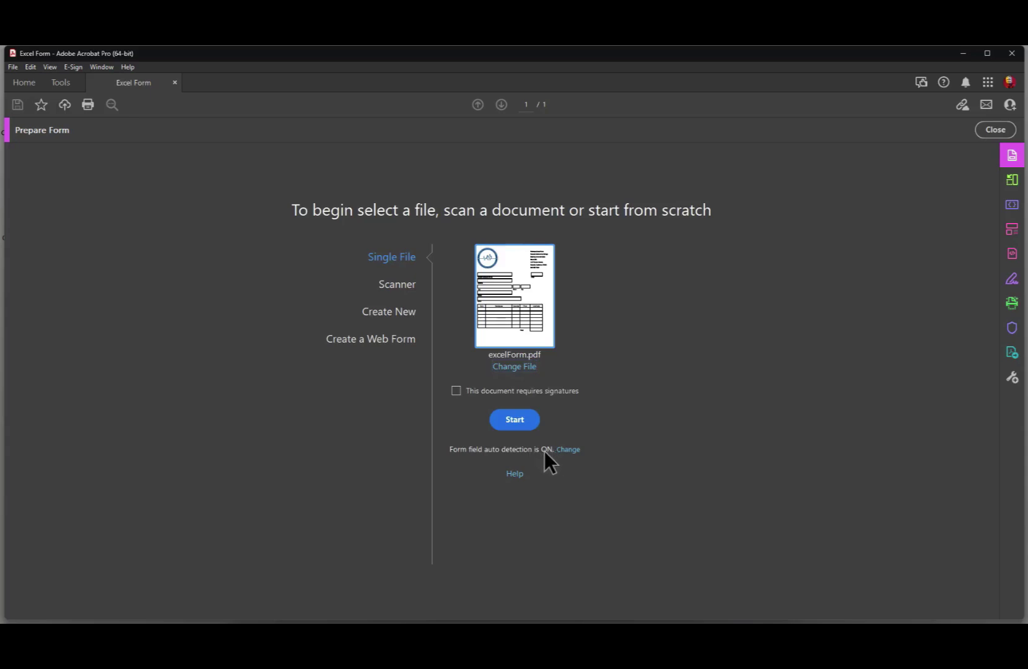
click(568, 449)
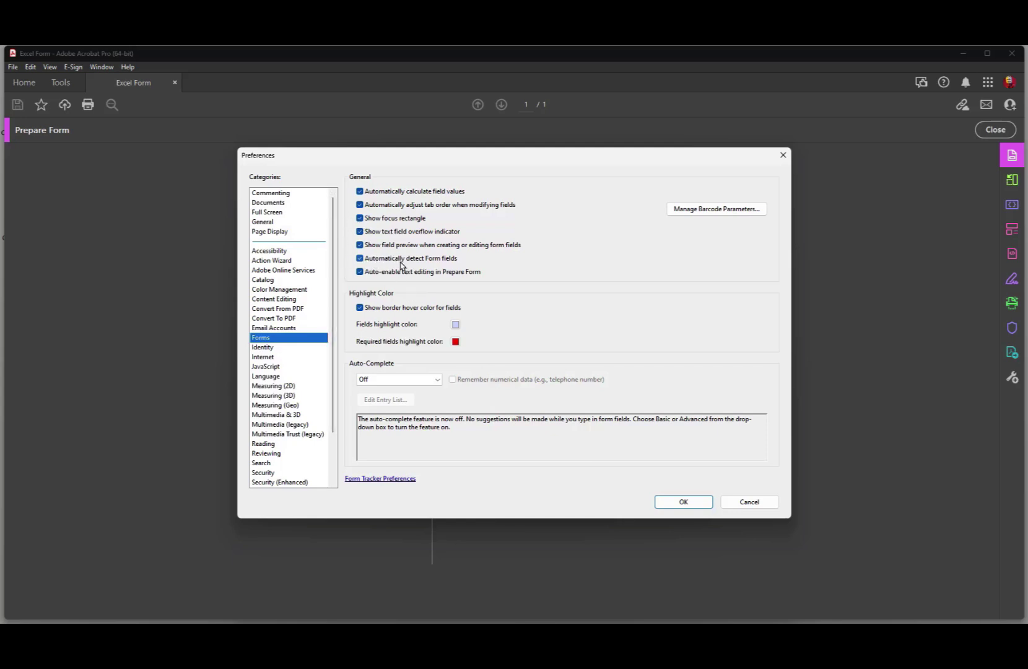
click(753, 506)
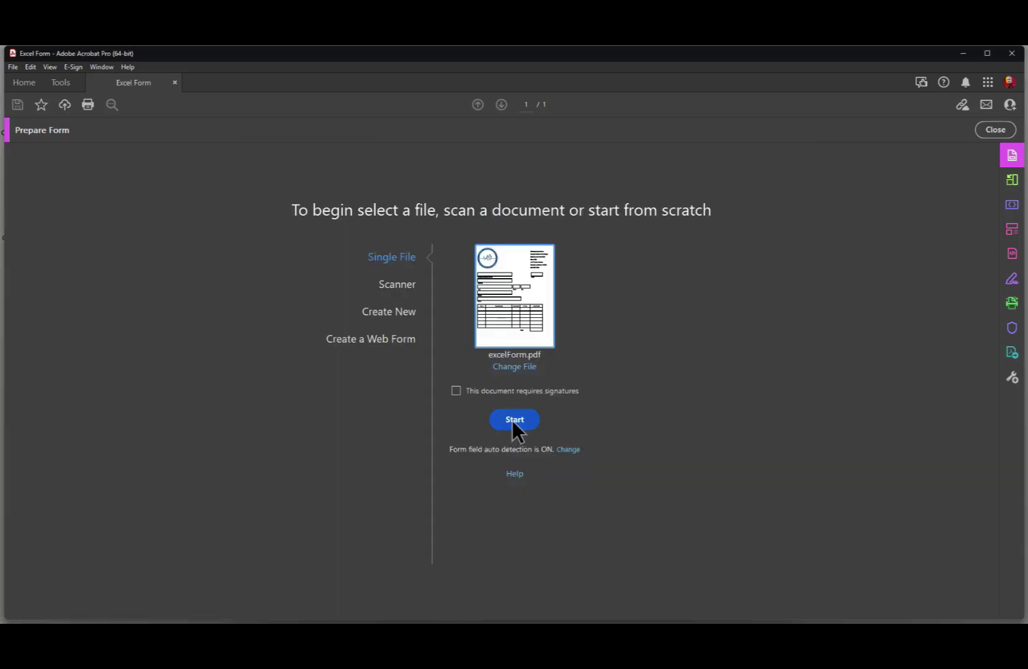
click(512, 422)
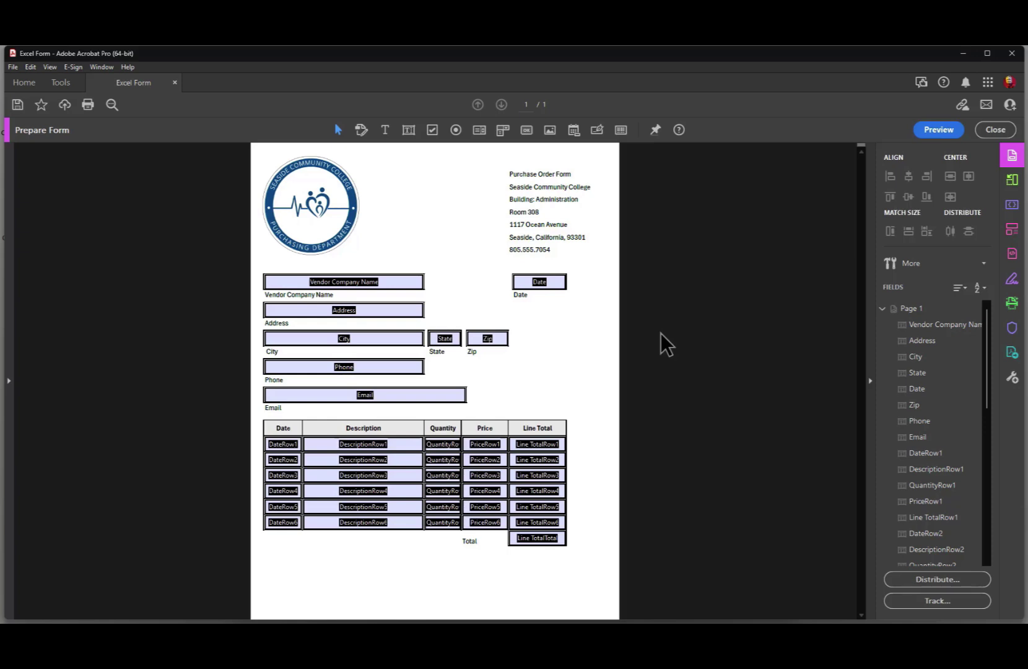
- Format the Date field above the table as a date in the mm/dd/yy style
click(544, 283)
double_click(543, 285)
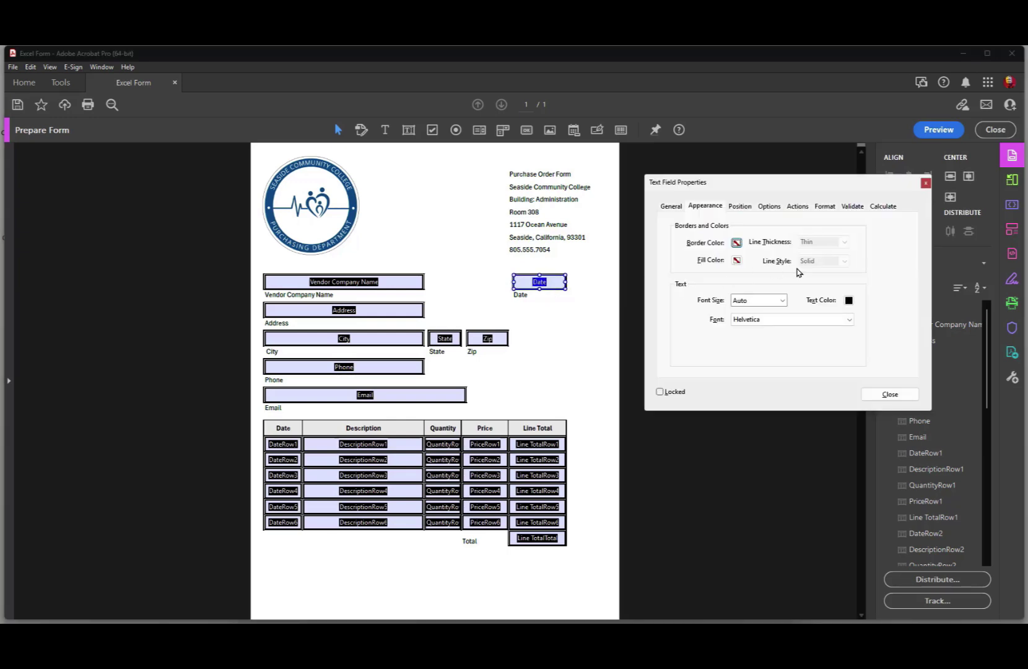
click(826, 209)
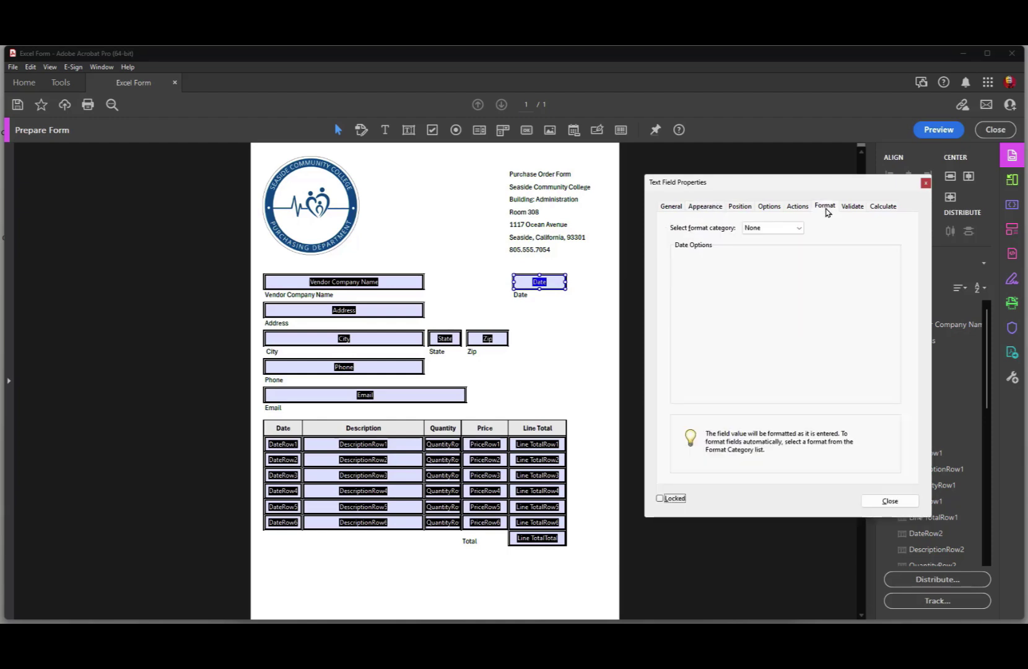
click(770, 230)
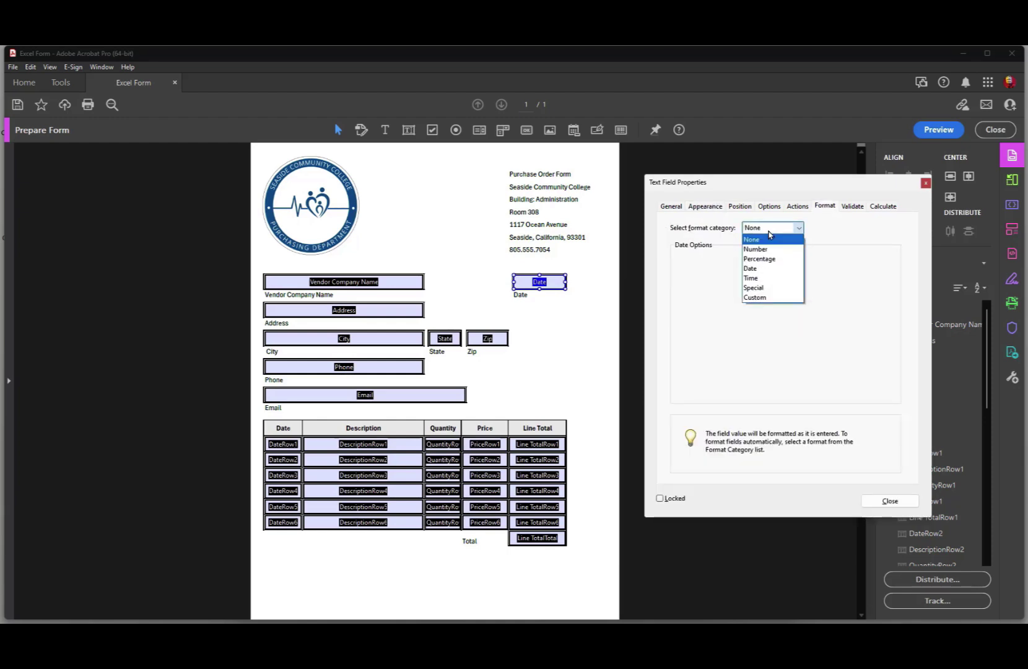
click(766, 271)
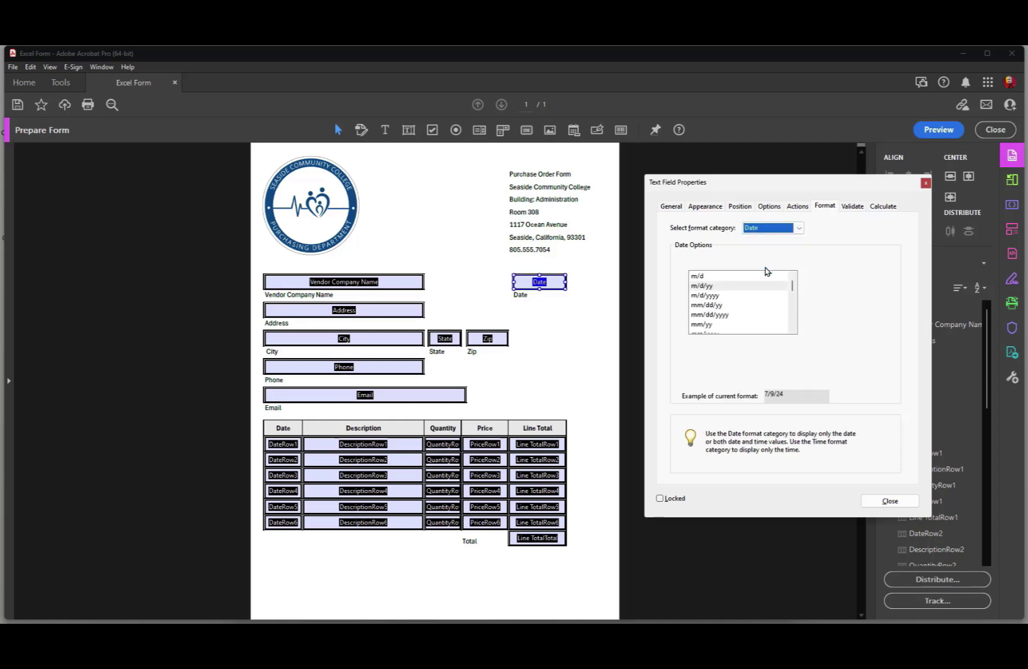
key(Tab)
click(740, 305)
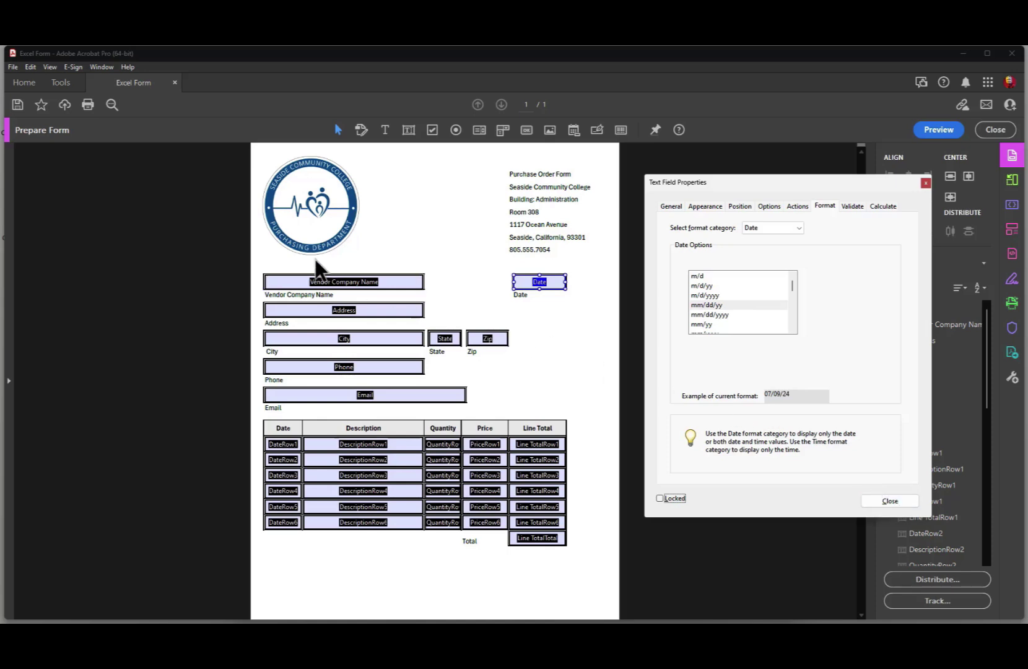
- Set the font size to 10 for all vendor fields and the Date field above the table
drag(232, 245, 578, 413)
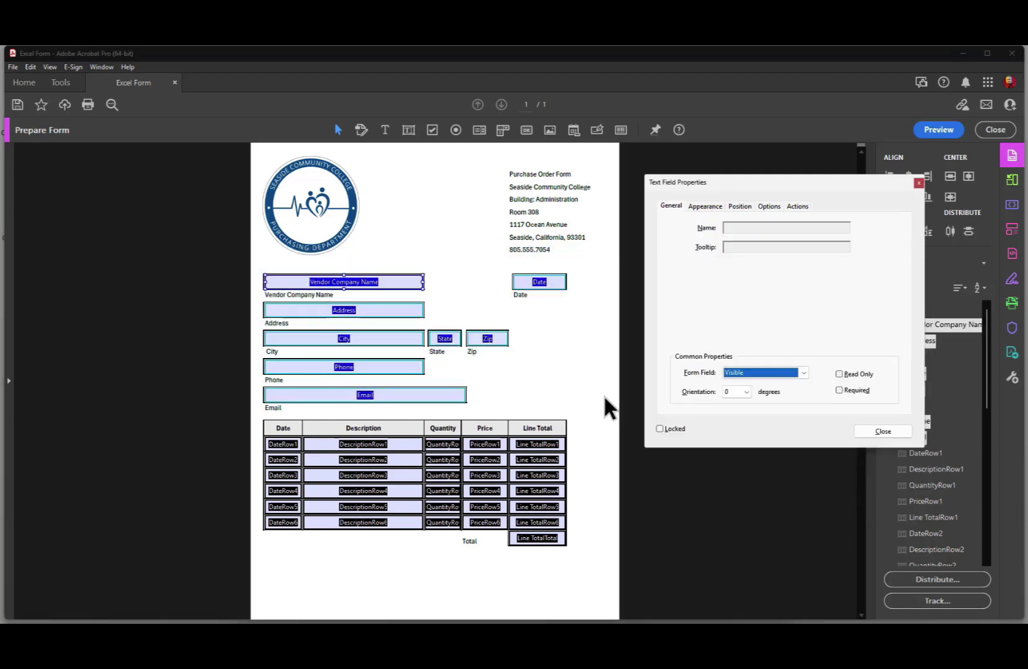
click(704, 207)
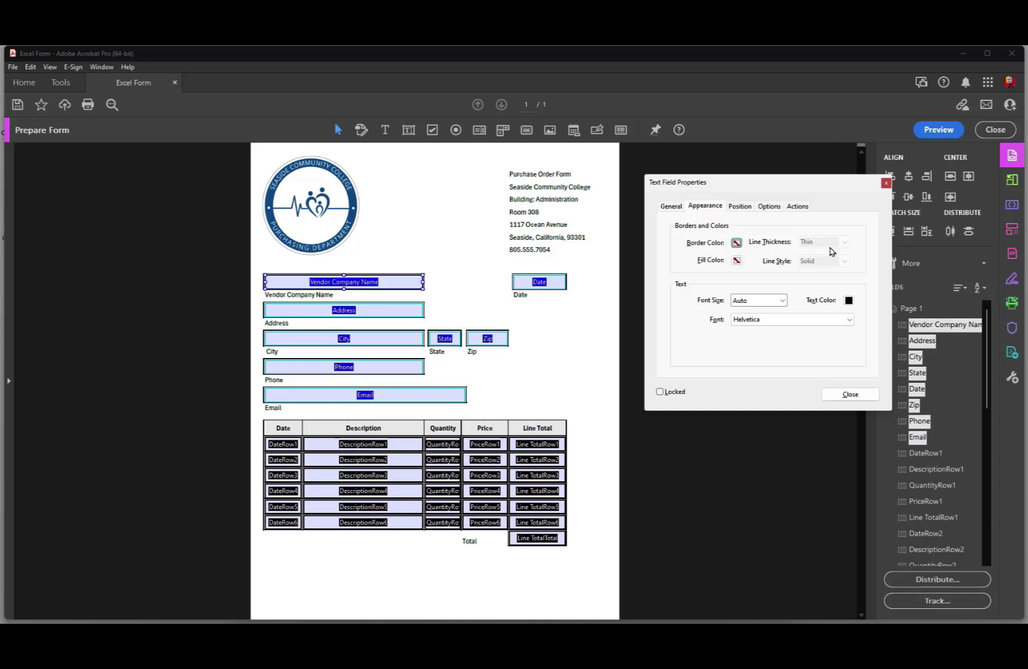
click(779, 303)
click(783, 301)
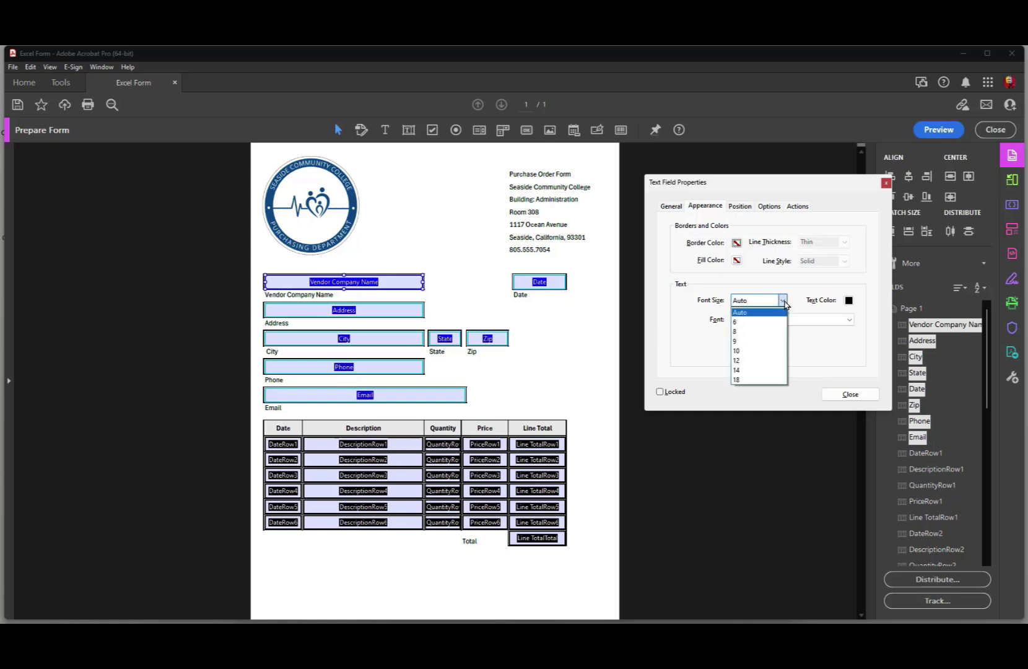
click(751, 351)
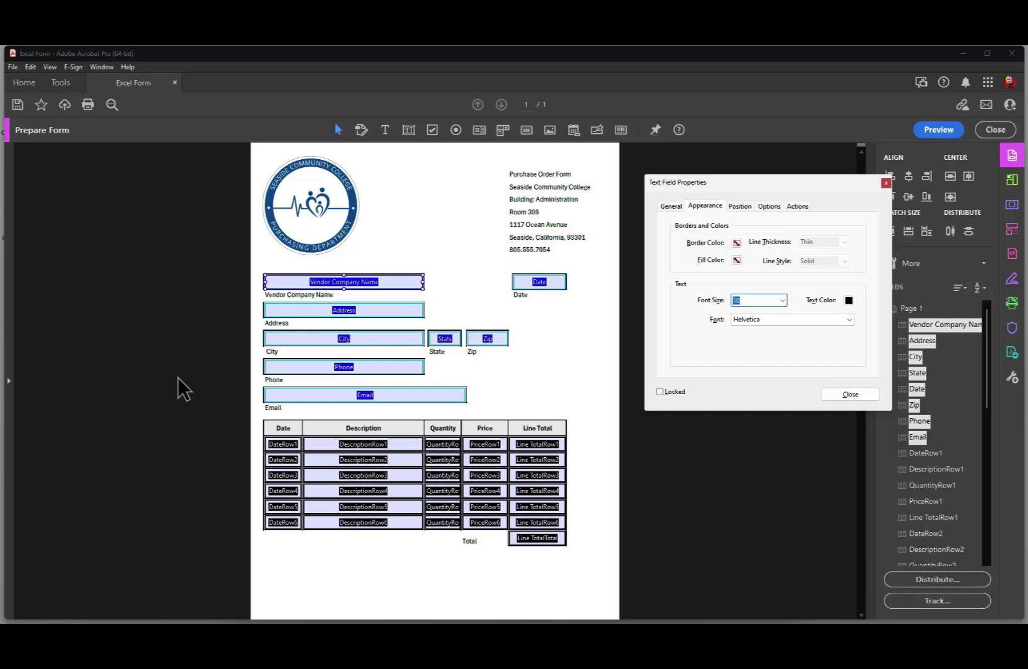
- Delete the form fields in table rows 2 to 6 together with the Total field, keeping the first row
ctrl+click(270, 488)
ctrl+click(283, 444)
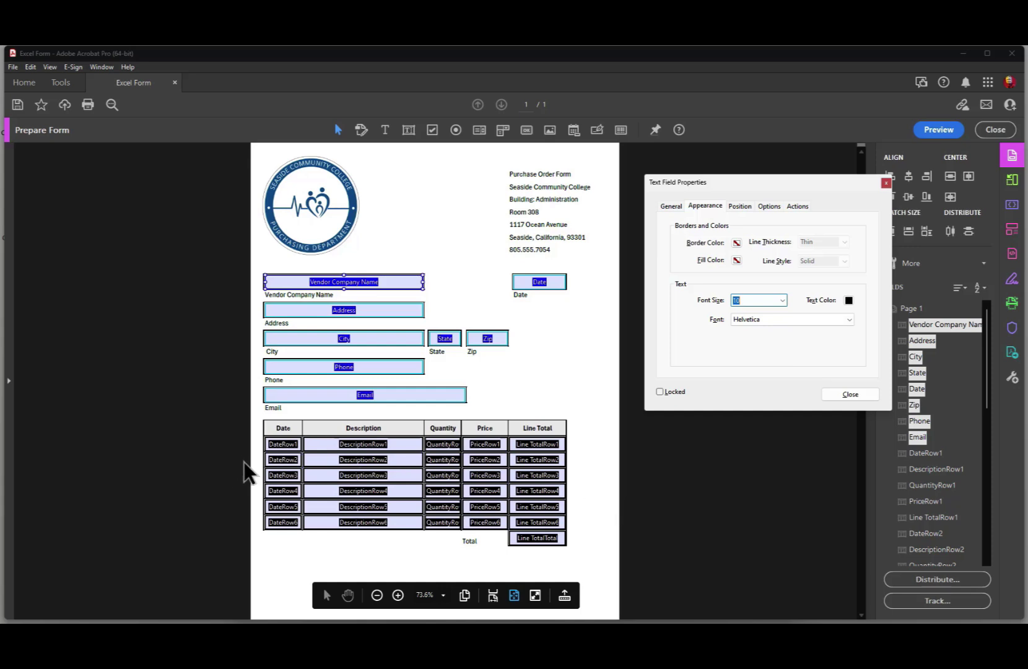
drag(256, 457, 564, 551)
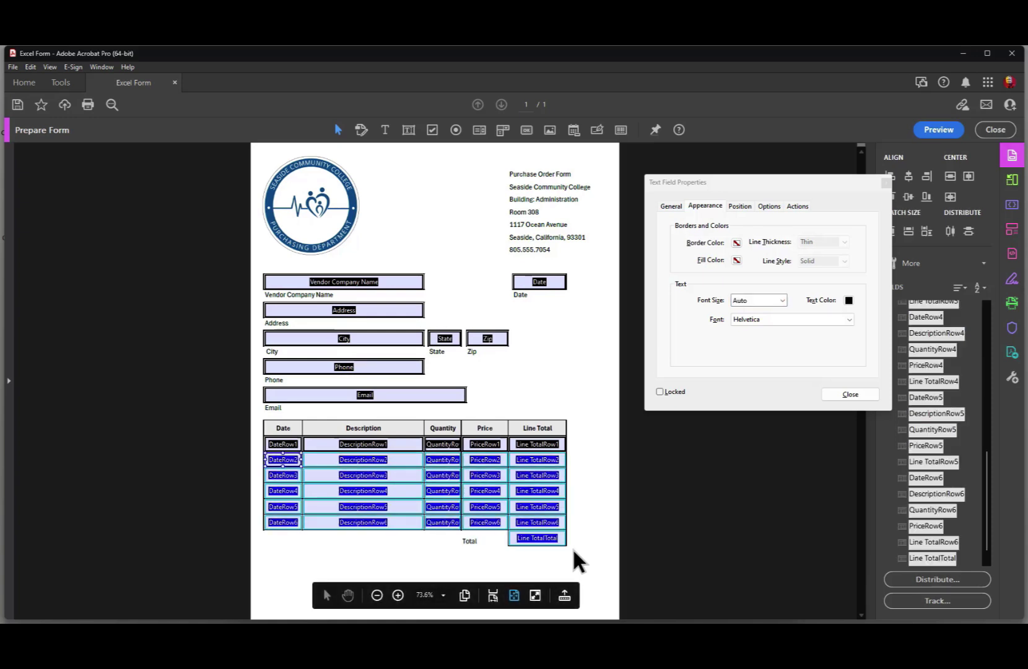
key(Delete)
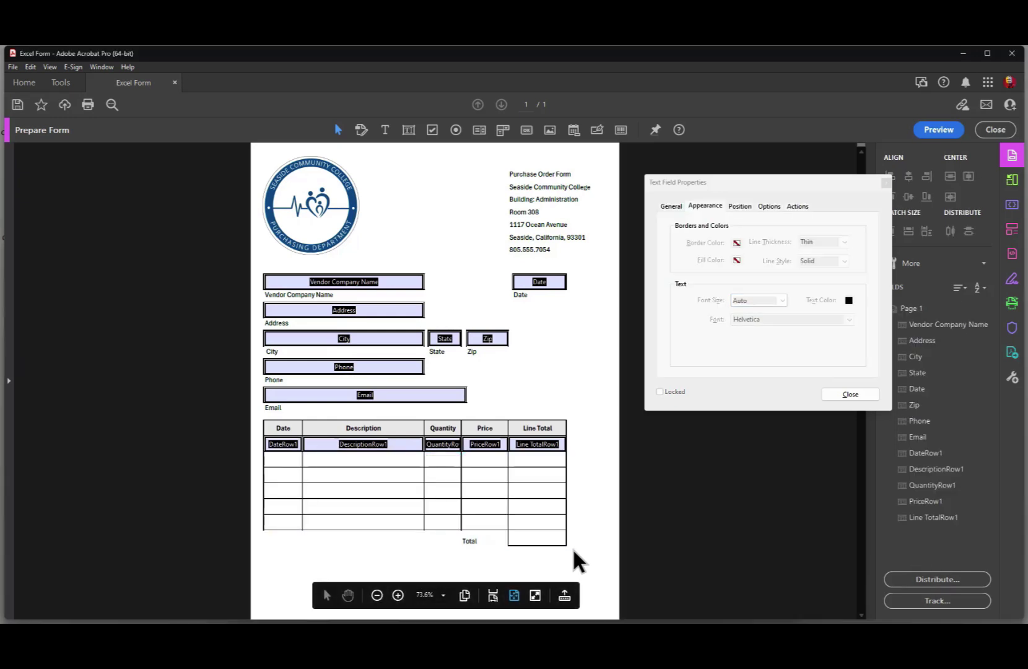
- Rename the date field in the first table row as a.date
click(286, 444)
click(286, 446)
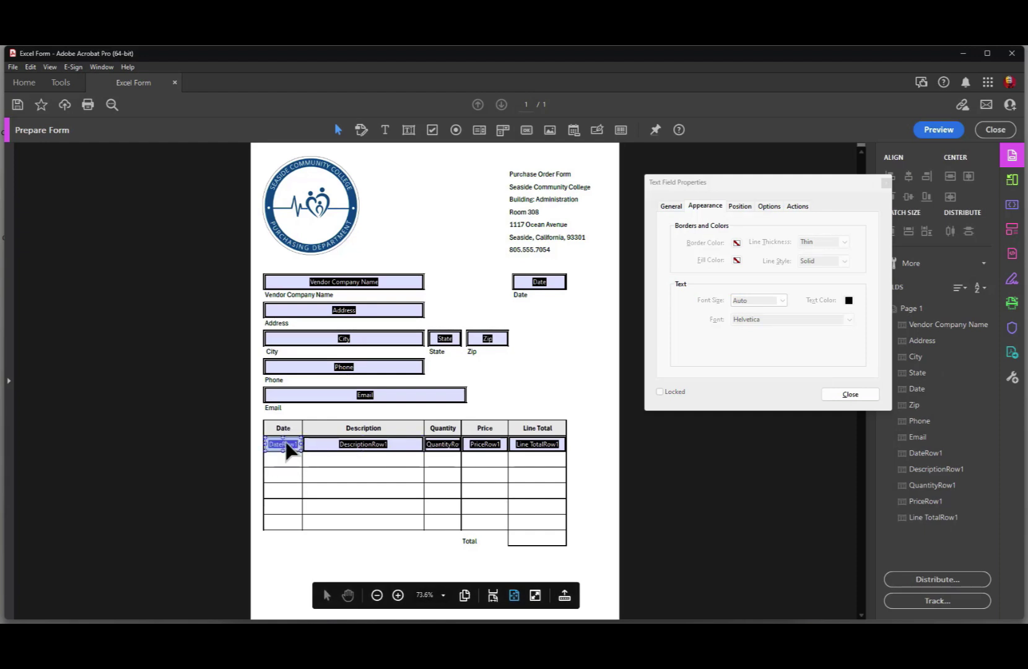
click(671, 205)
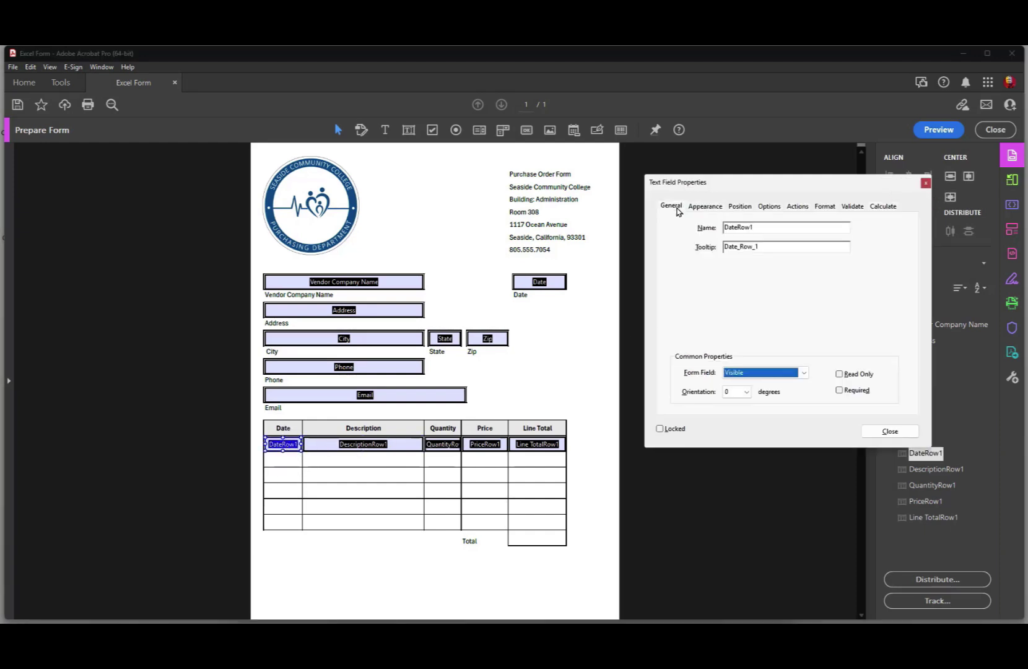
double_click(779, 224)
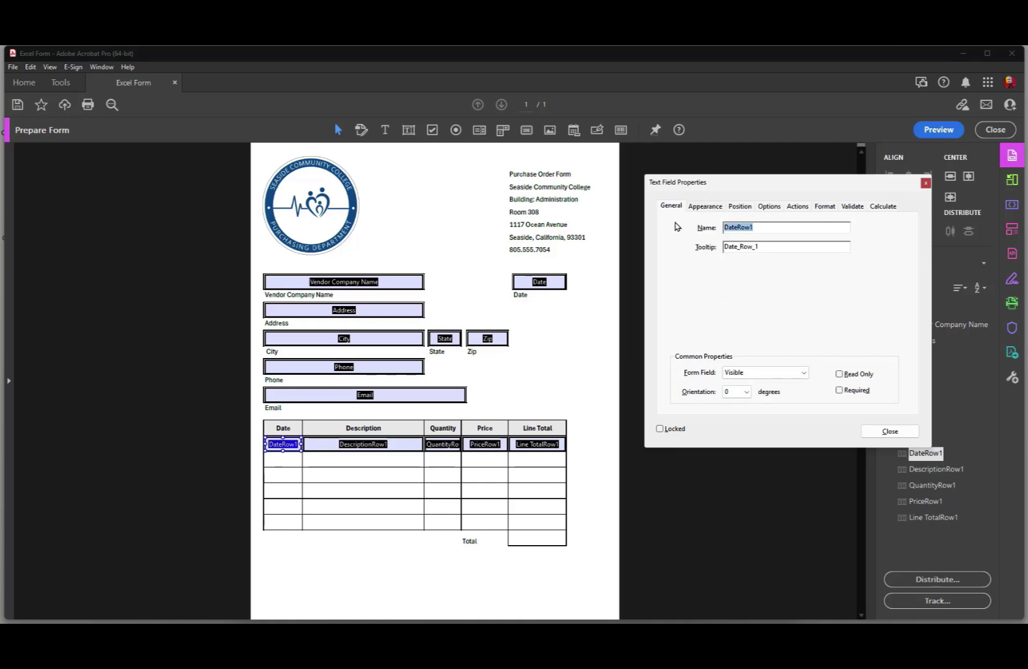
text(a.date)
- Format the a.date field as a date in the mm/dd/yy style
click(833, 209)
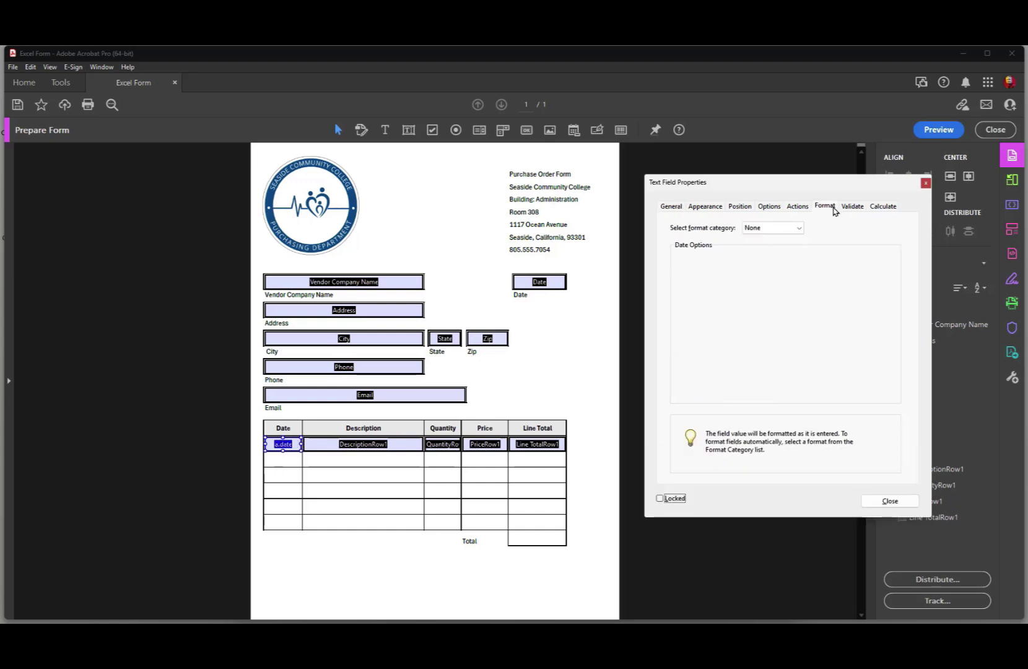
click(784, 230)
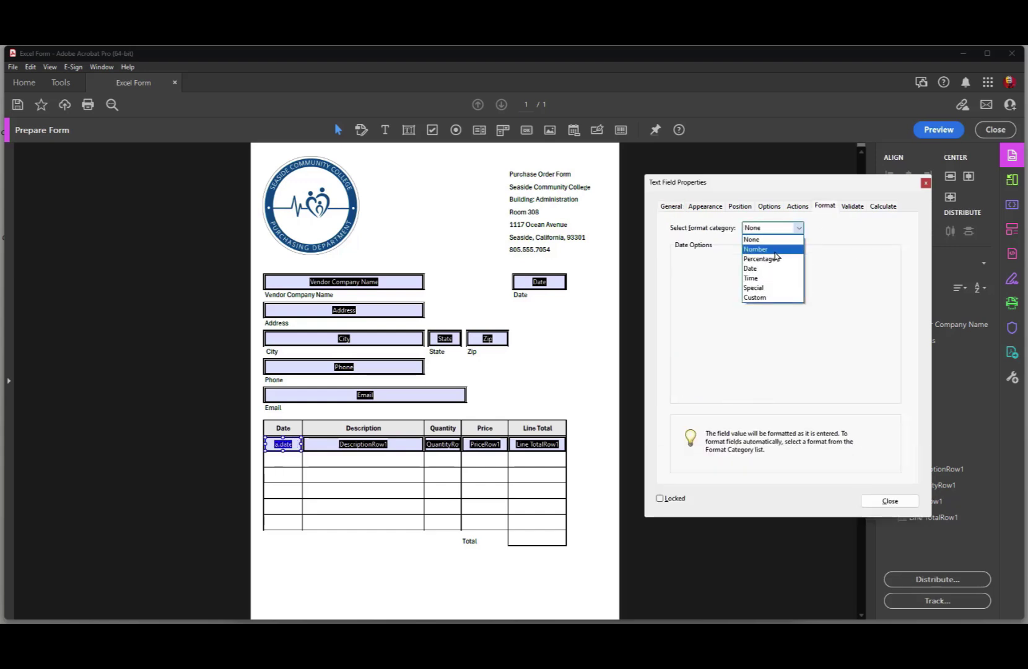
click(770, 271)
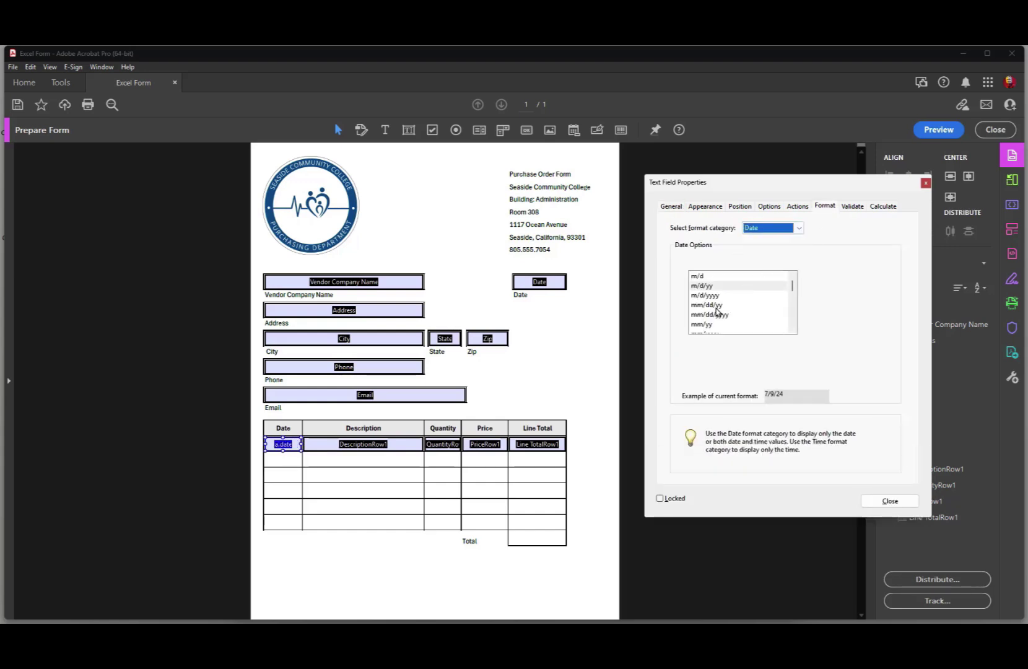
click(712, 305)
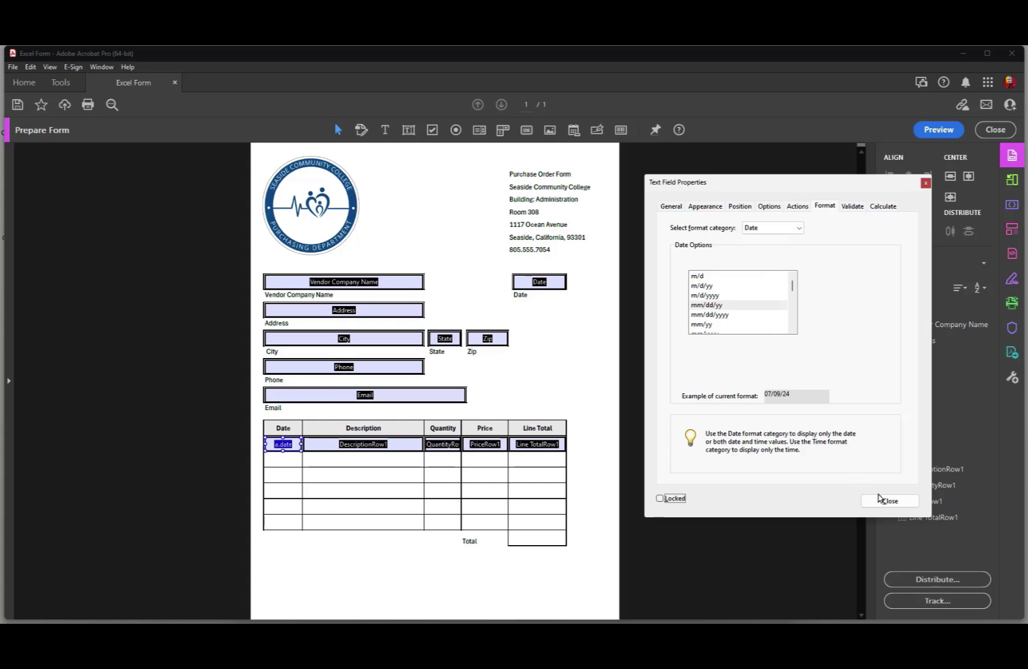
- Rename the description field in the first table row as a.description
click(383, 446)
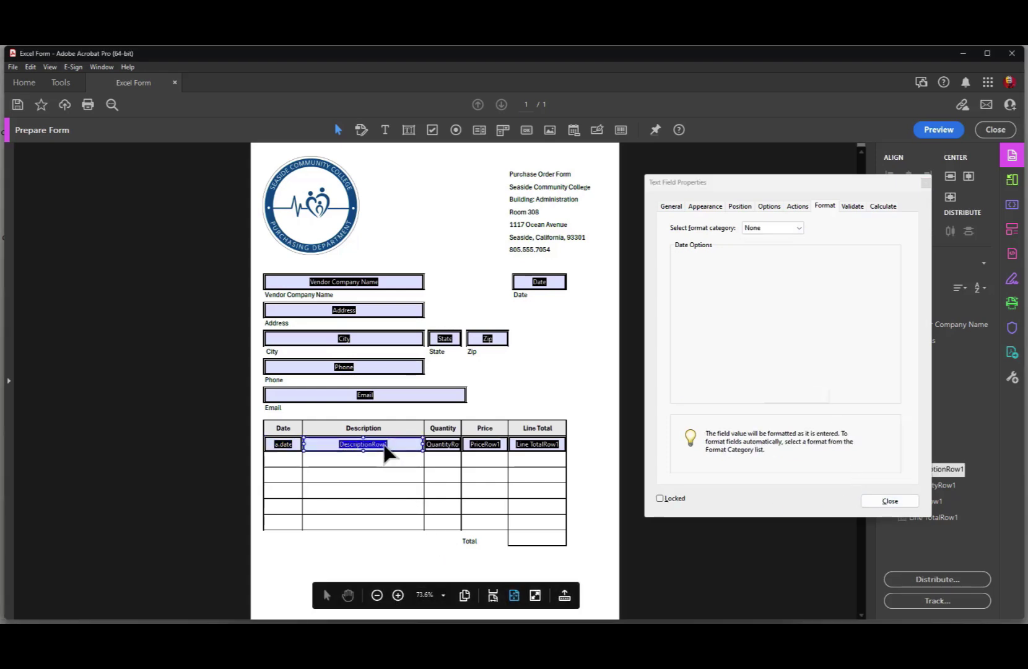
click(672, 207)
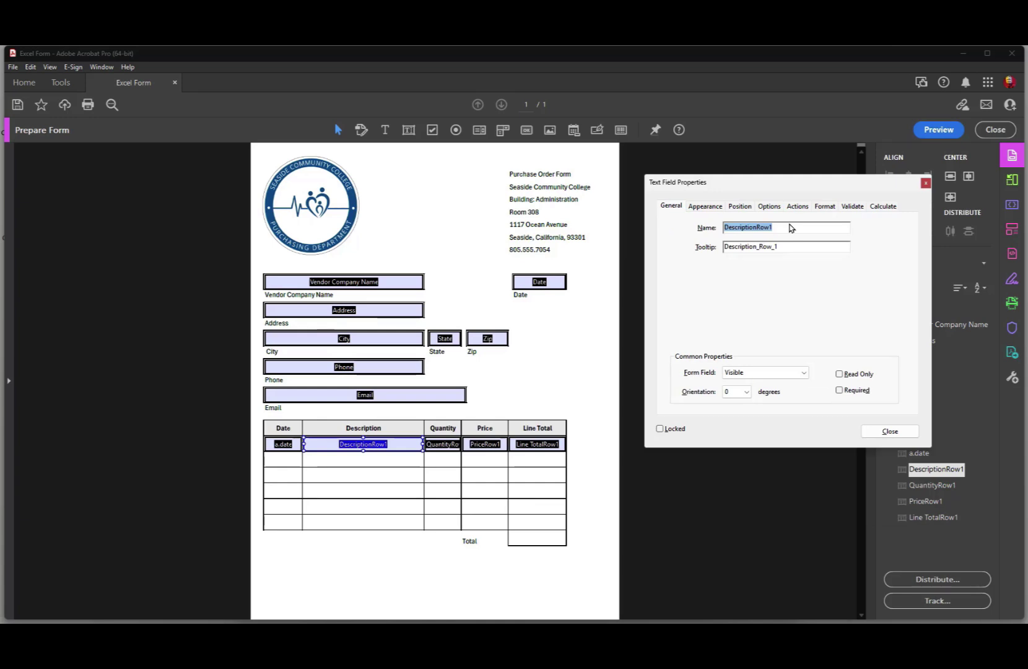
text(a.descri)
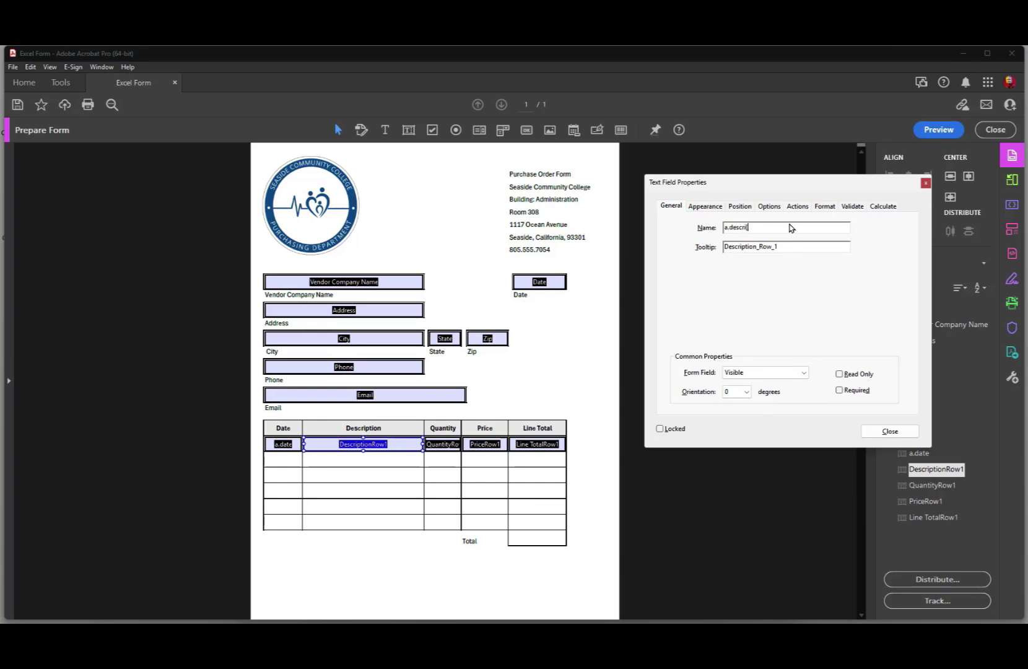
text(ption)
drag(771, 226, 743, 227)
key(BackSpace)
key(Return)
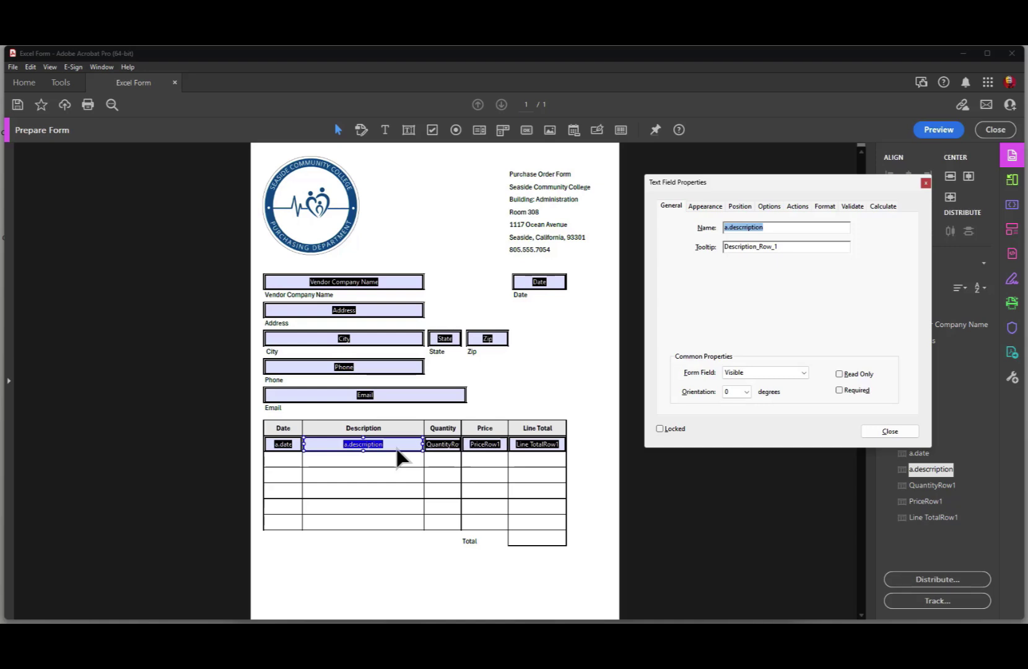
- Rename the quantity field in the first table row as a.qty
click(444, 447)
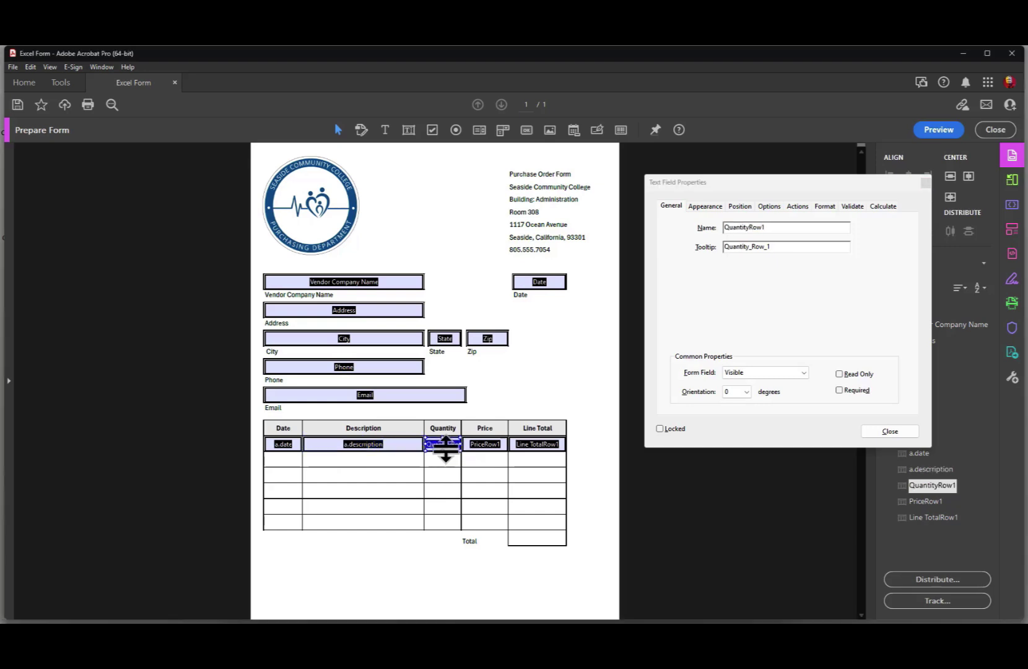
click(807, 225)
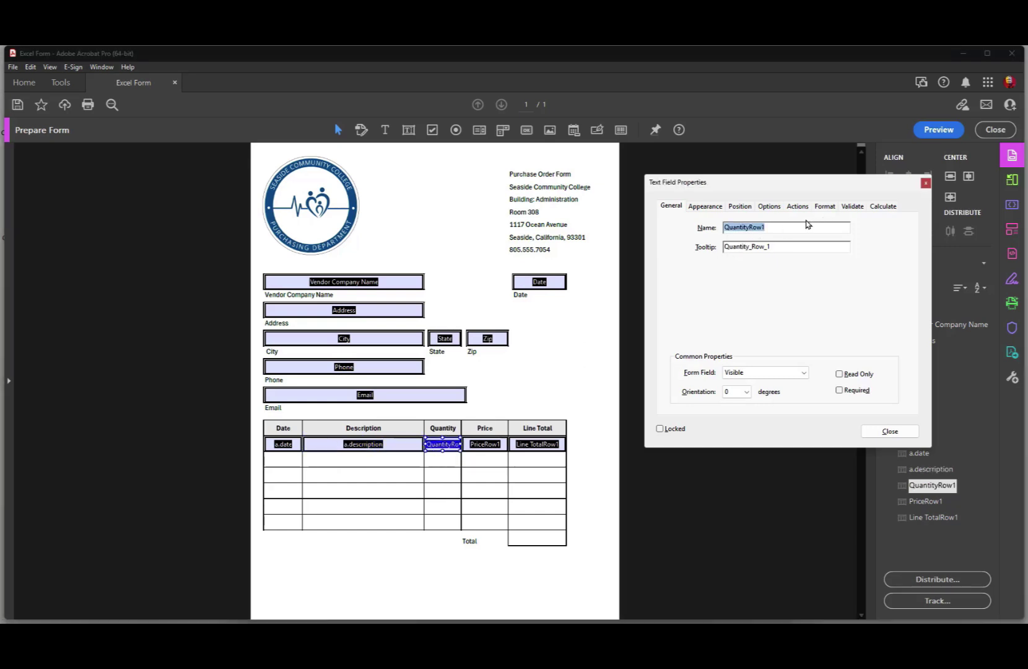
text(a.qty)
- Format the a.qty field as a number with 0 decimal places and no currency symbol
click(823, 208)
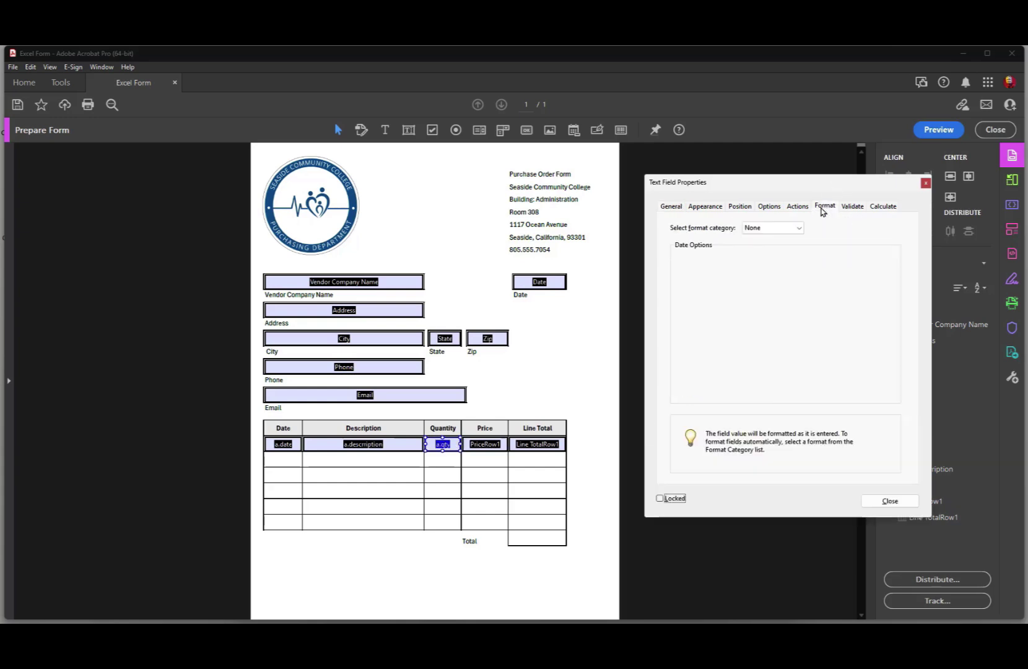
click(774, 228)
click(768, 249)
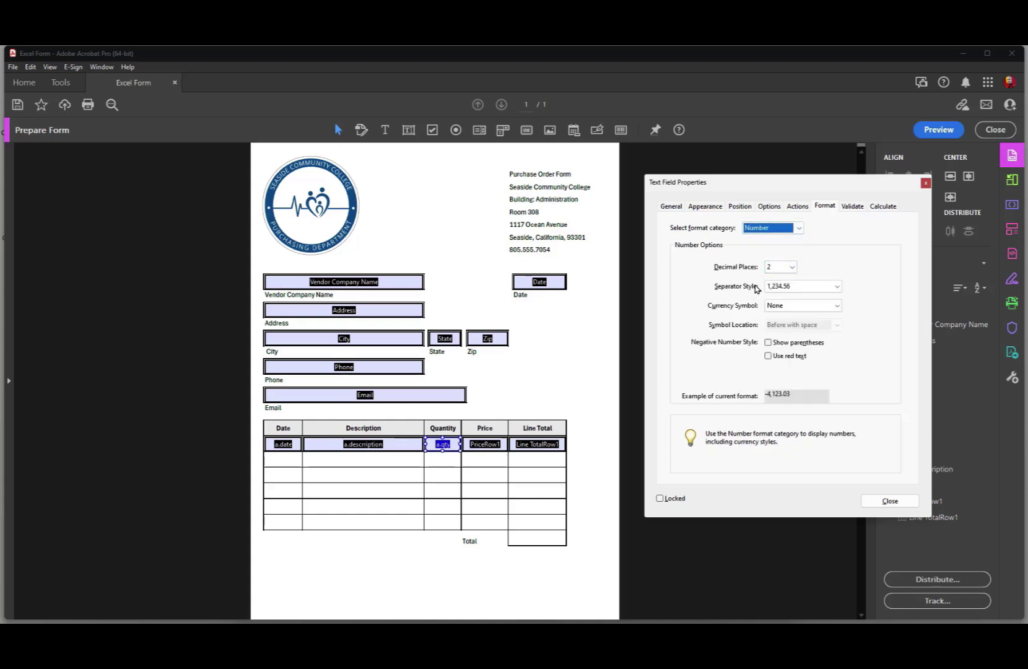
click(771, 266)
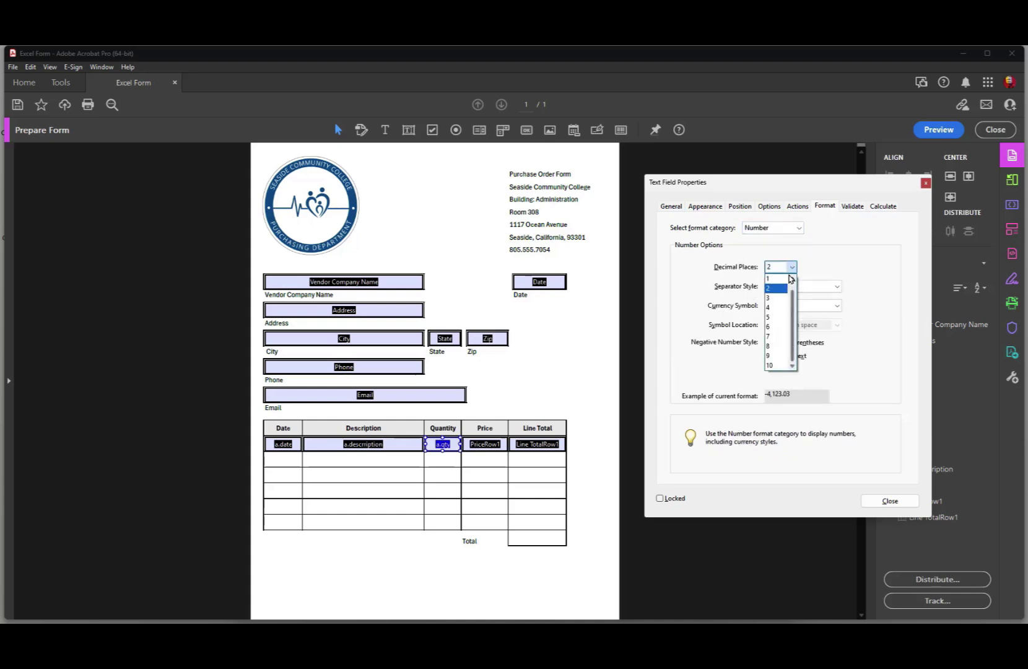
scroll(790, 288, up, 1)
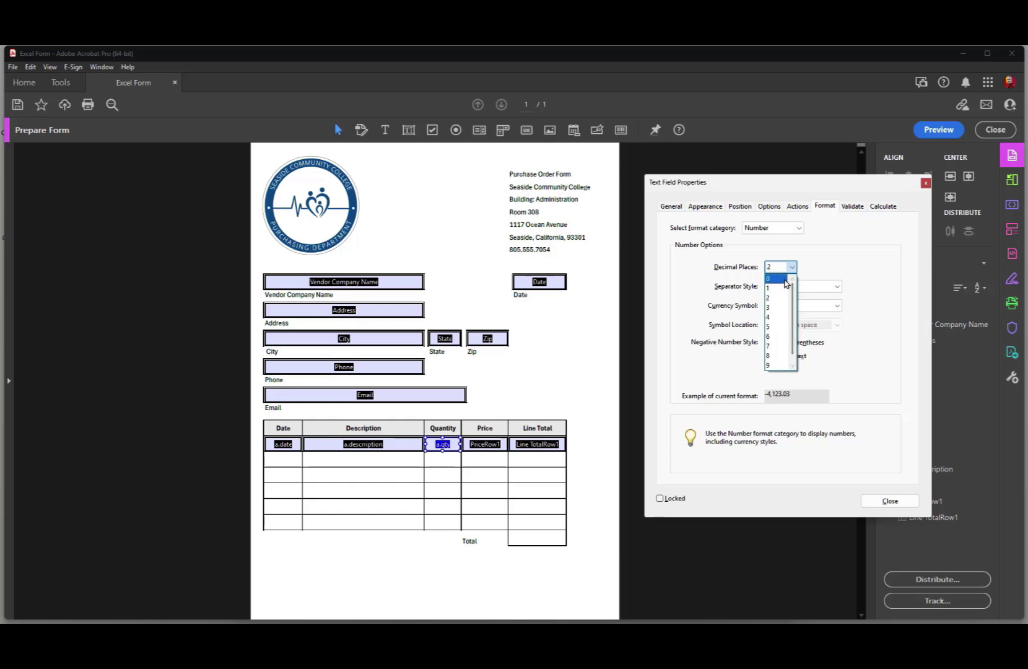
click(781, 278)
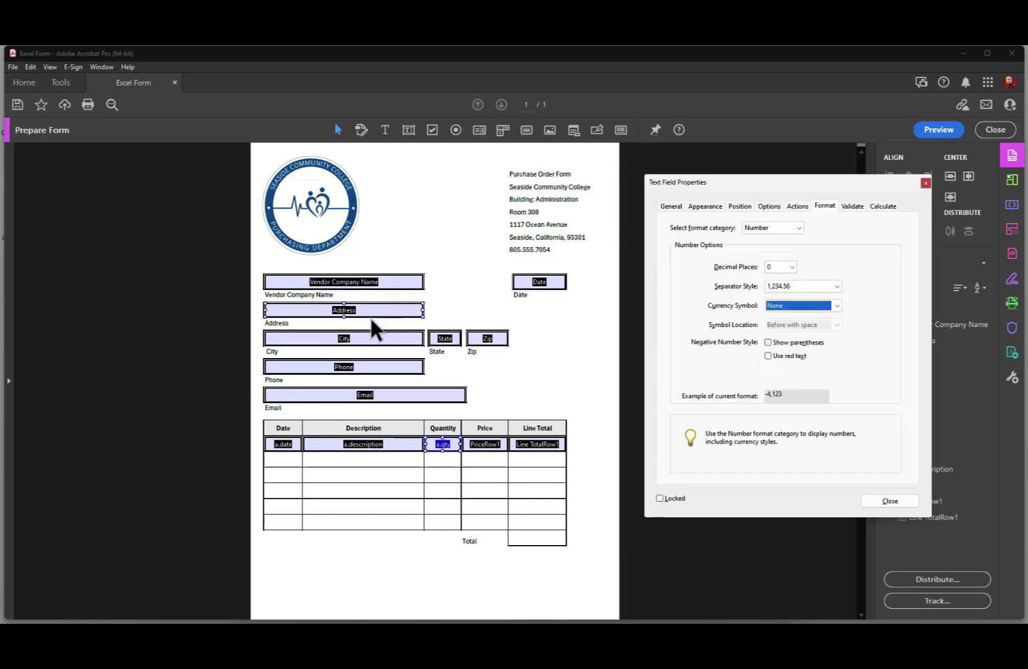
- Rename the price field in the first table row as a.price
shift+click(493, 448)
click(494, 451)
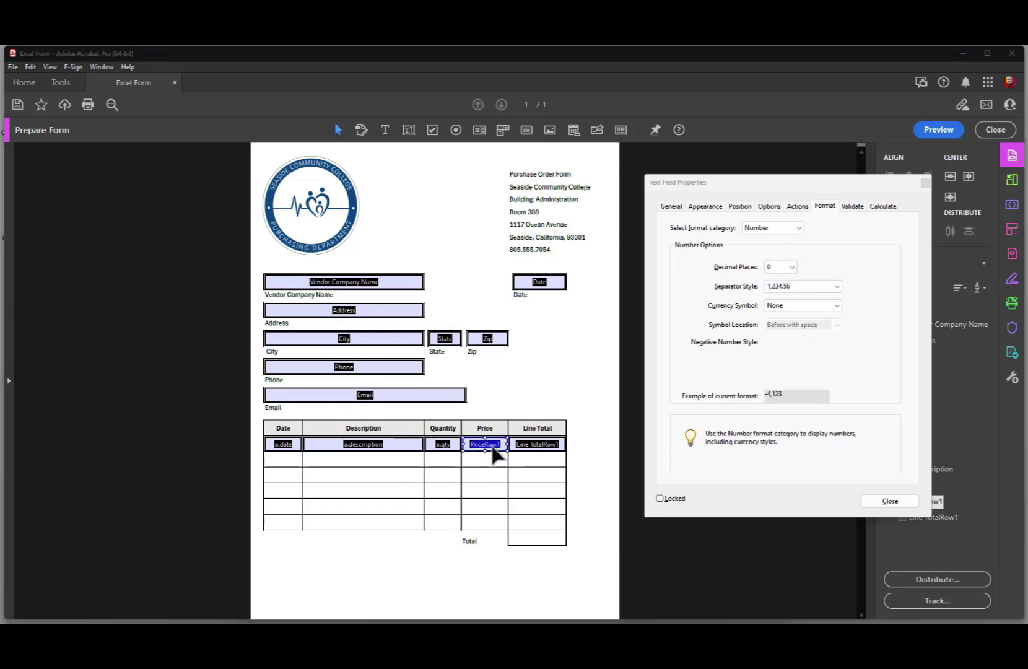
click(671, 206)
text(a.price)
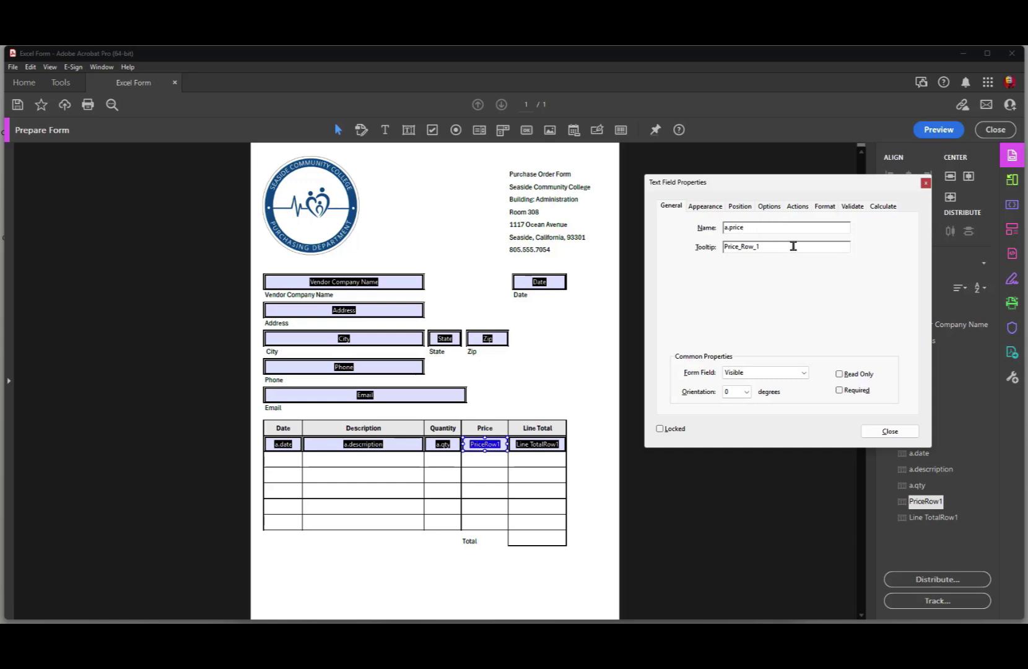
- Format the a.price field as a number with 2 decimal places and set its alignment to Right
click(823, 206)
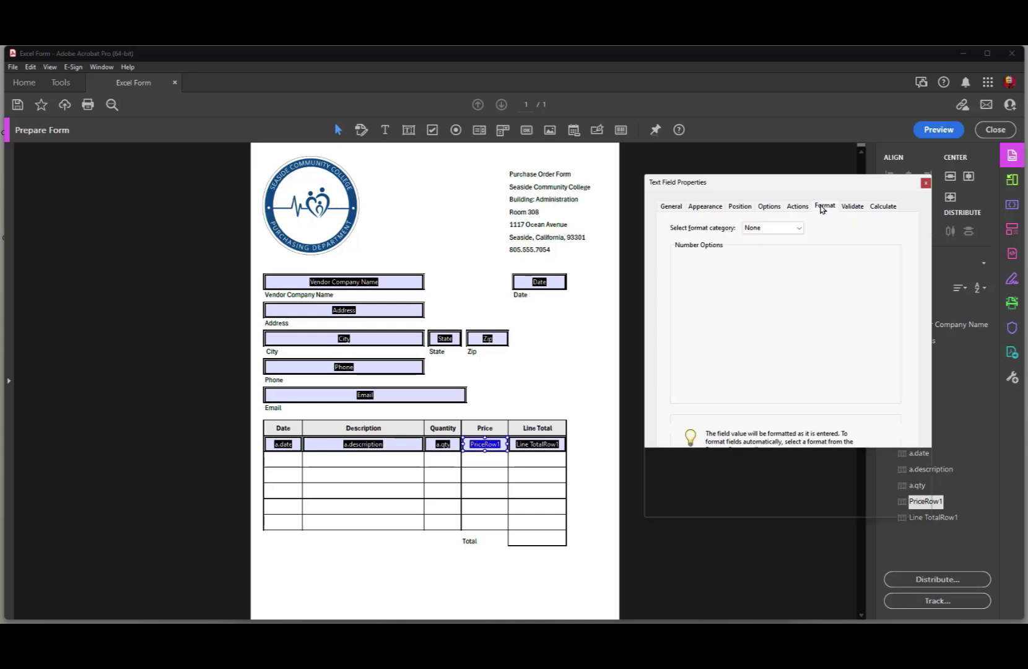
click(791, 229)
click(776, 250)
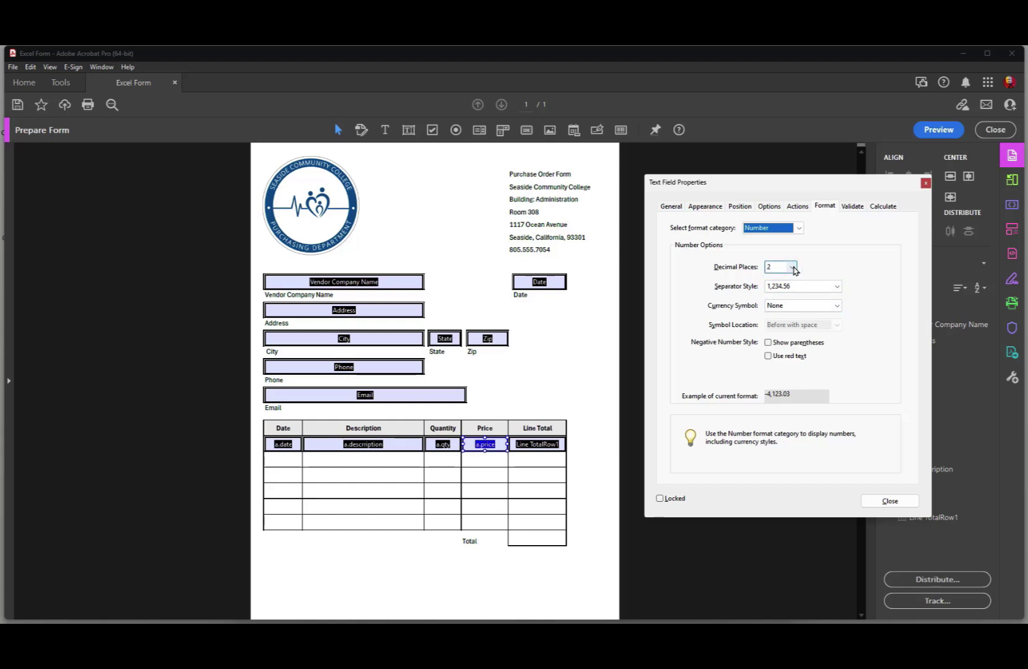
click(771, 206)
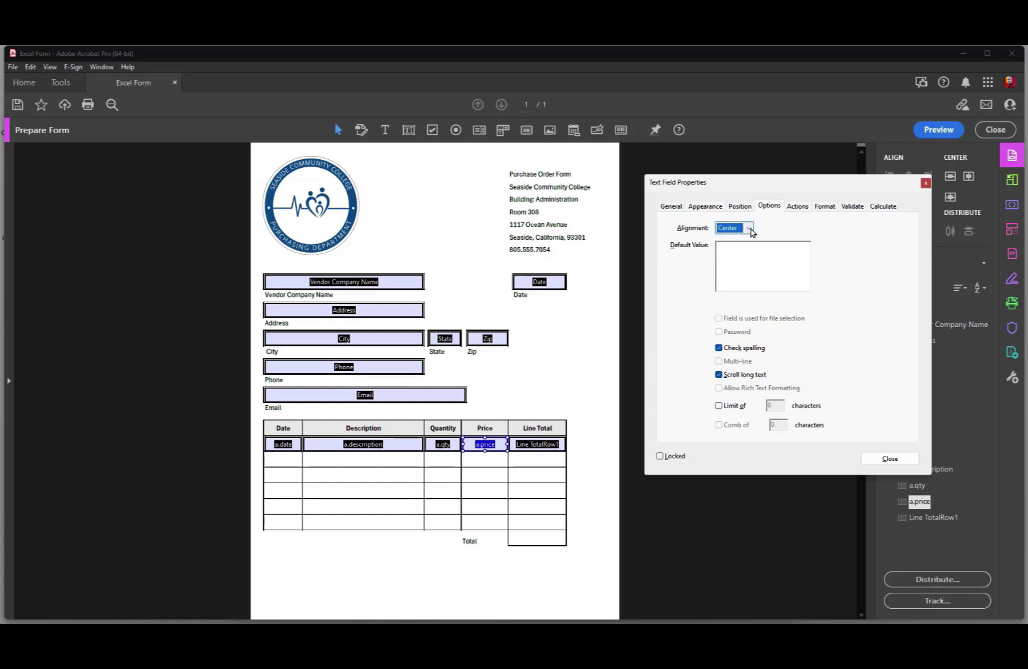
click(746, 229)
click(737, 258)
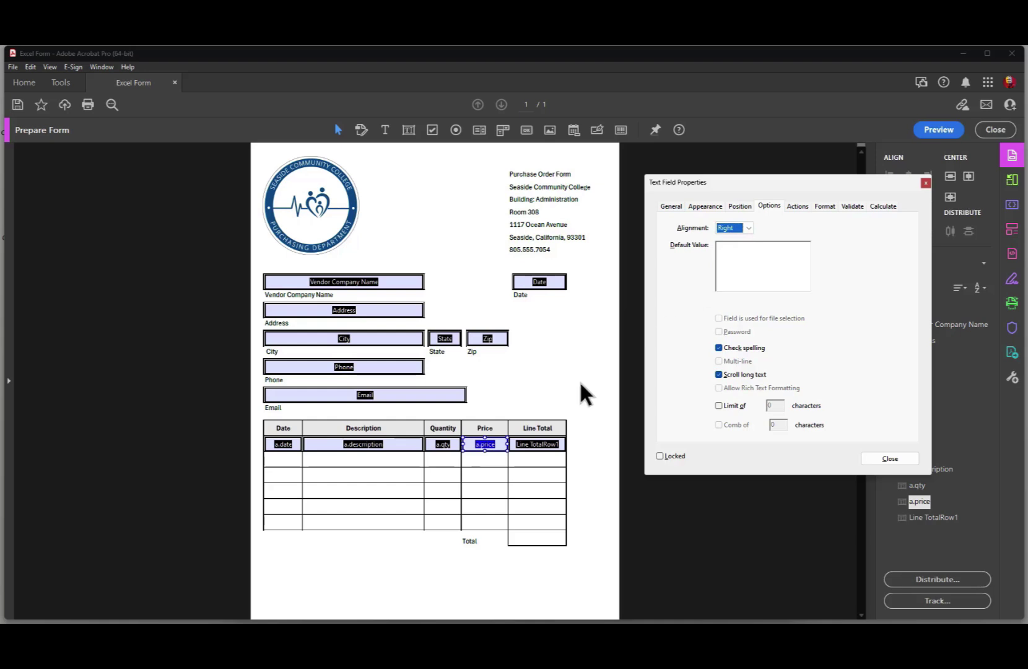
- Rename the line total field in the first table row as a.total
click(540, 446)
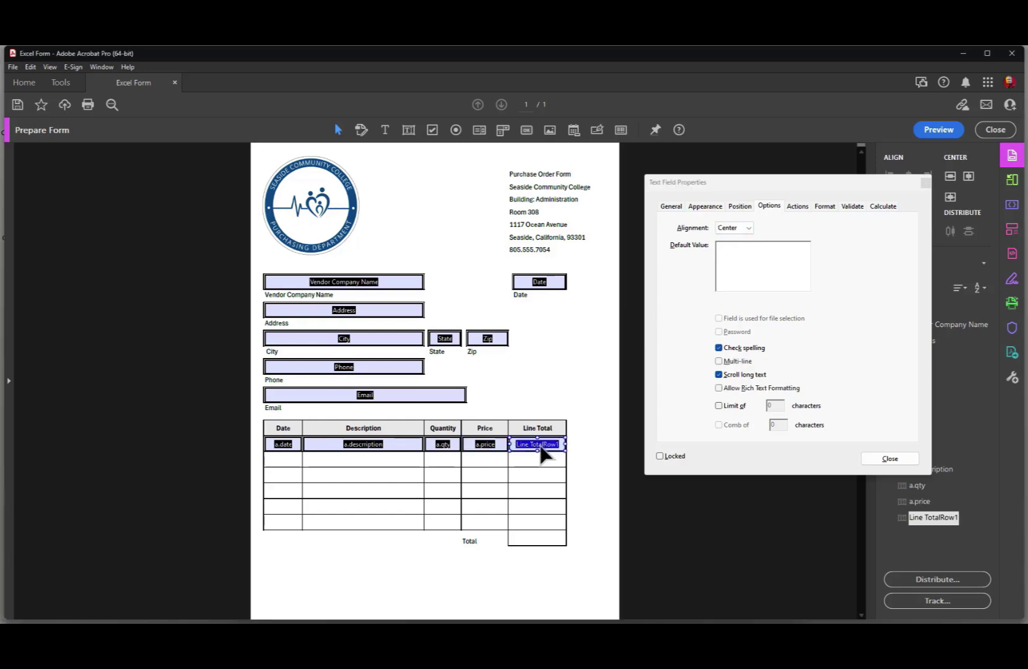
click(675, 208)
text(a)
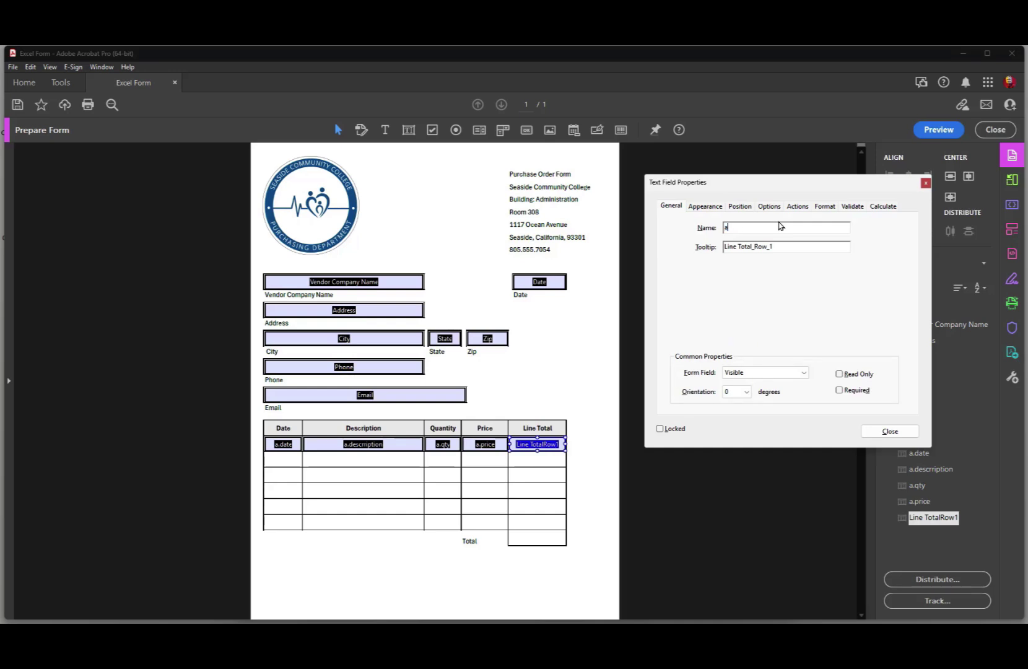
text(.total)
- Format the a.total field as a number with 2 decimal places and set its alignment to Right
click(824, 207)
click(776, 228)
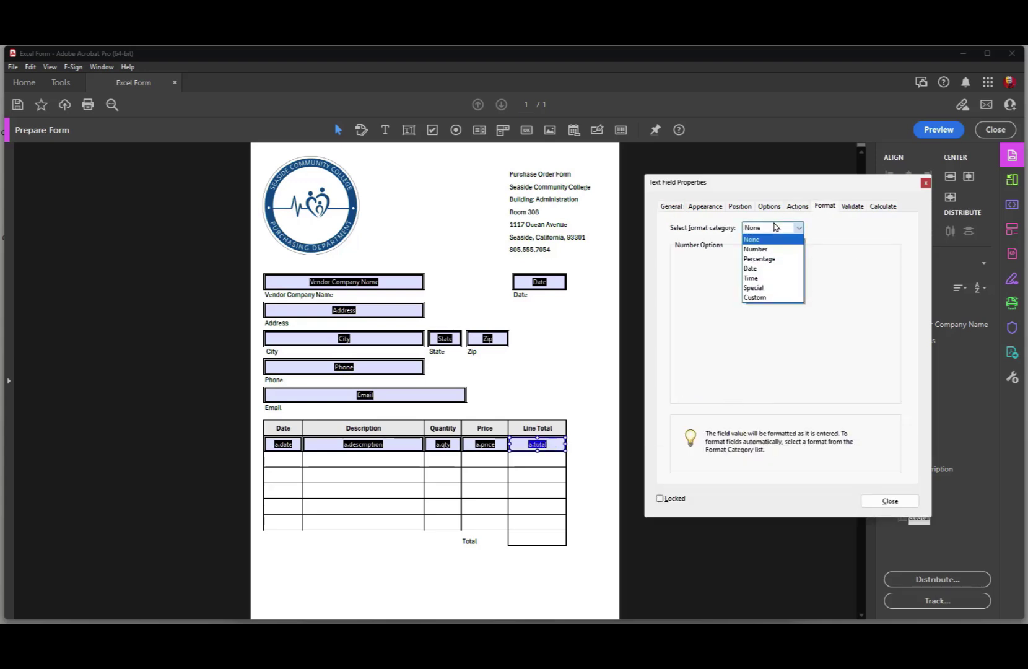
click(764, 249)
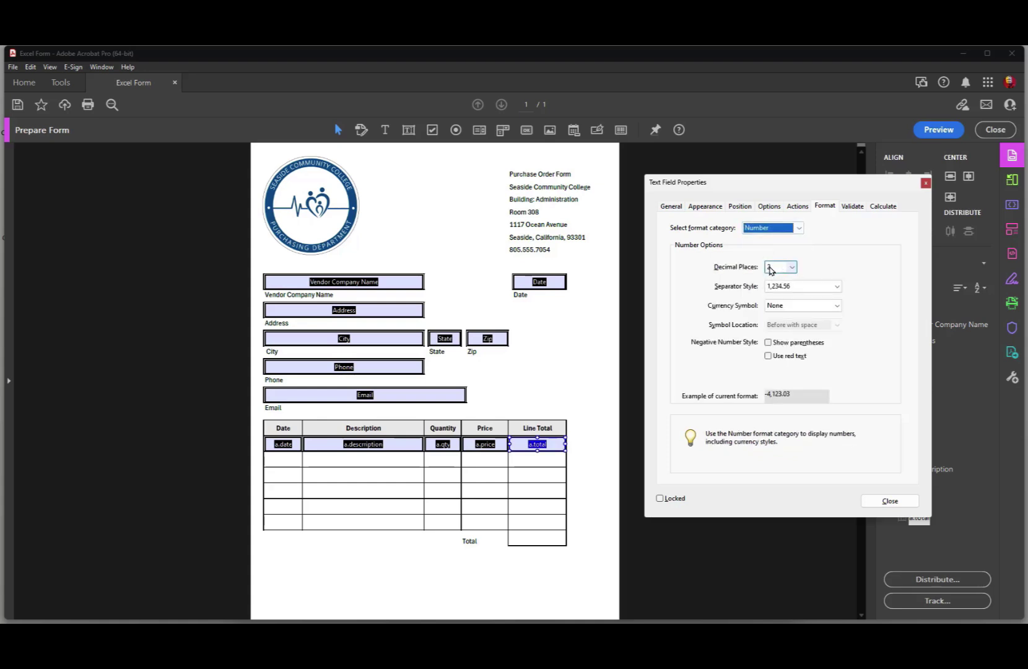
click(768, 206)
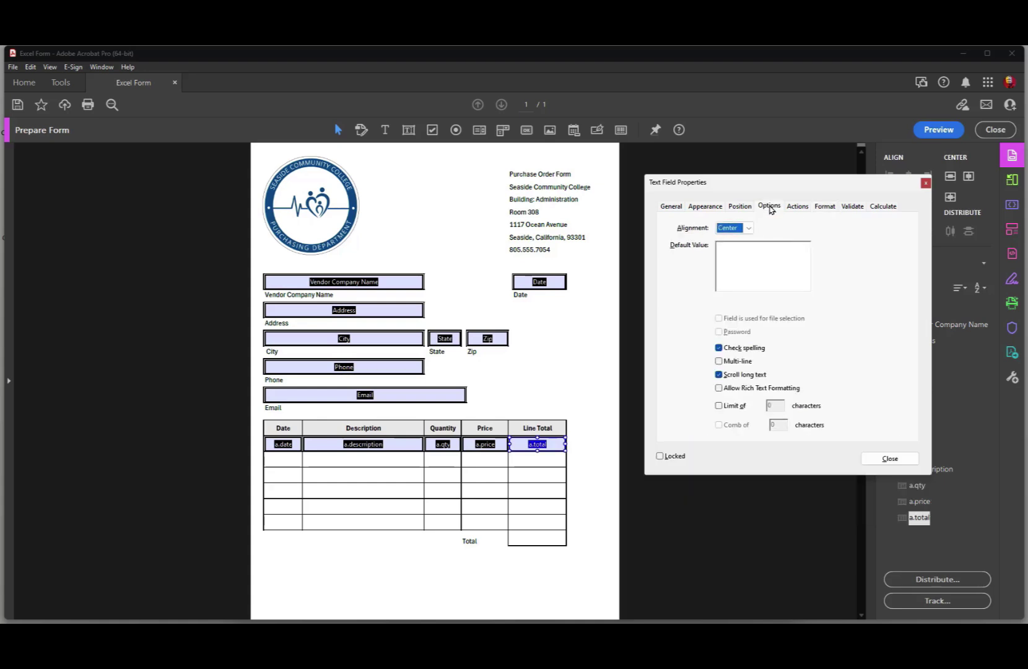
click(748, 231)
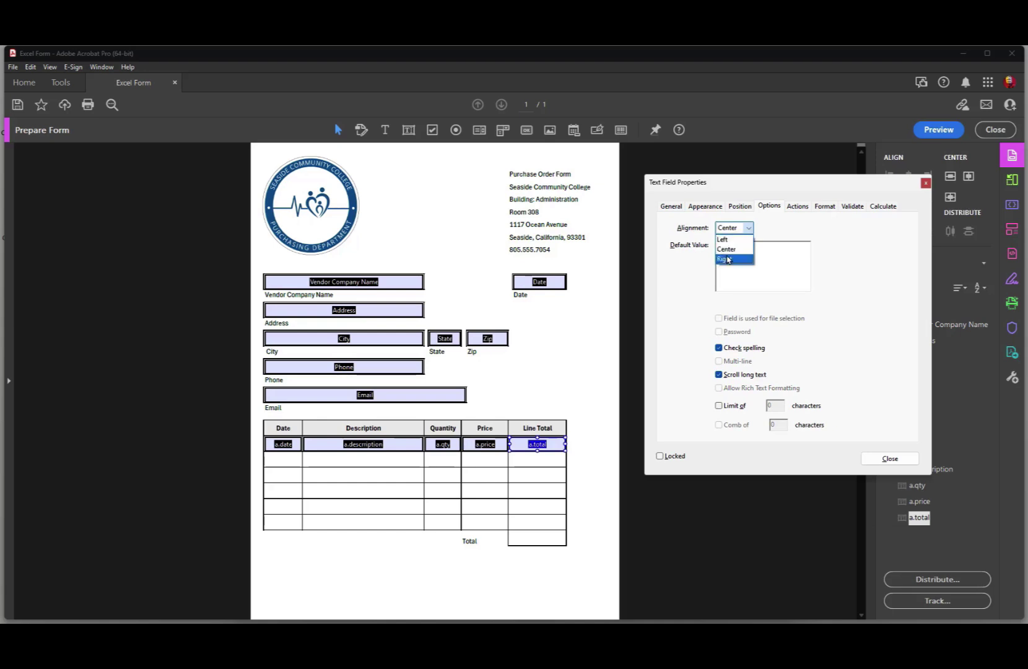
click(730, 250)
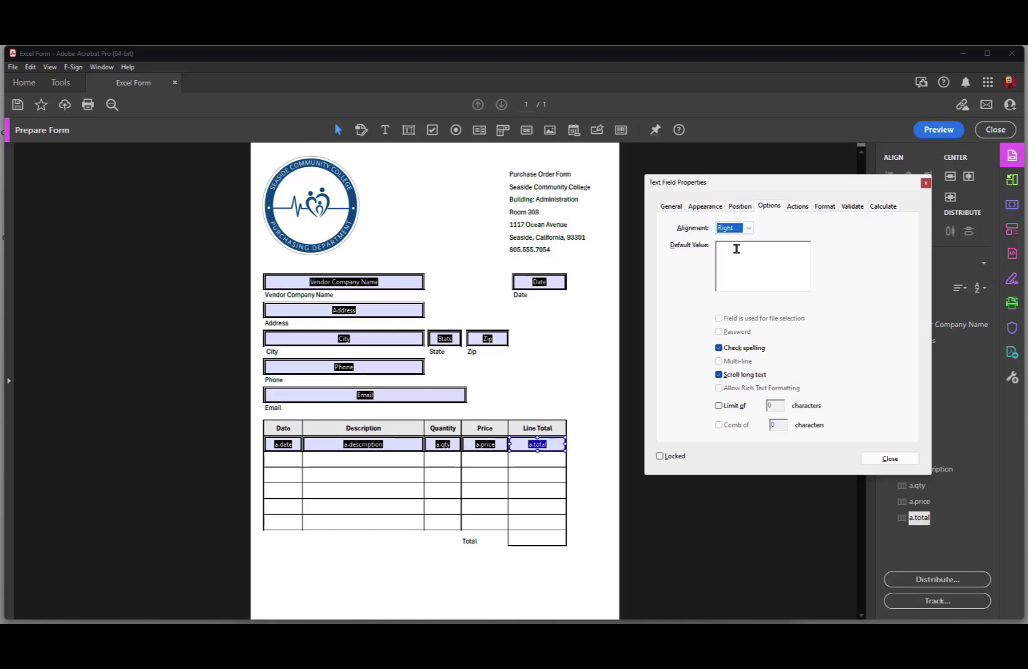
- Set the font size of all five fields in the first table row to 10
drag(219, 452, 590, 431)
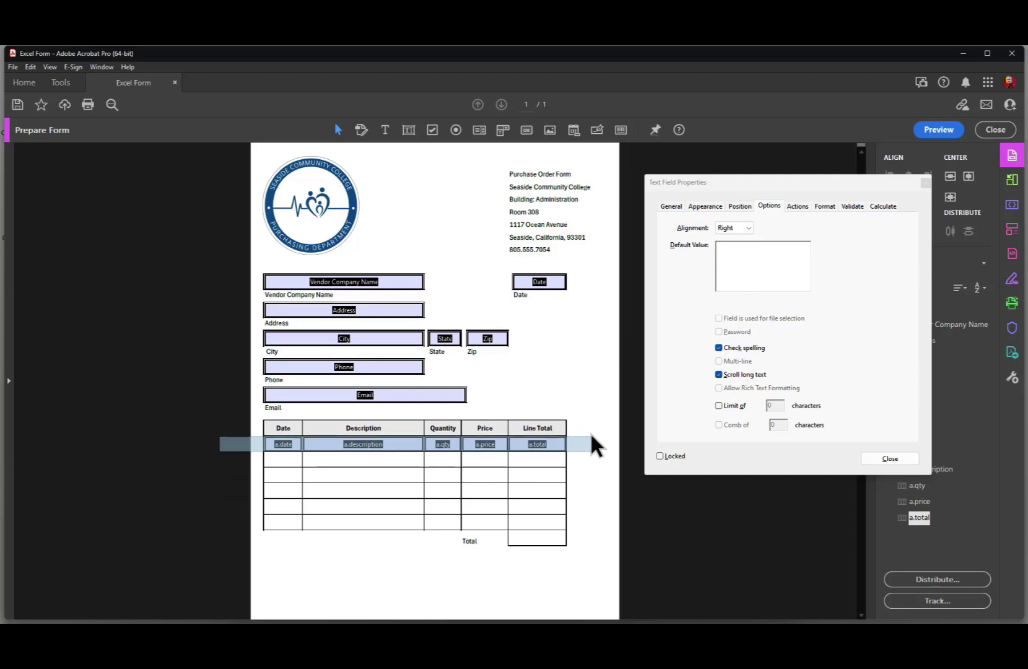
click(705, 206)
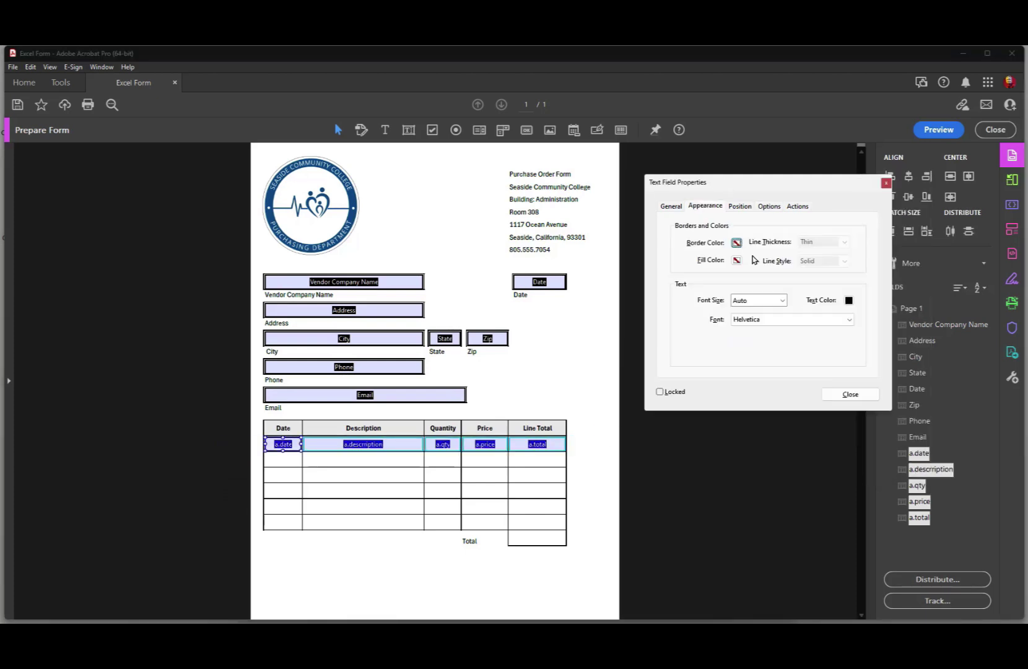
click(782, 300)
click(745, 350)
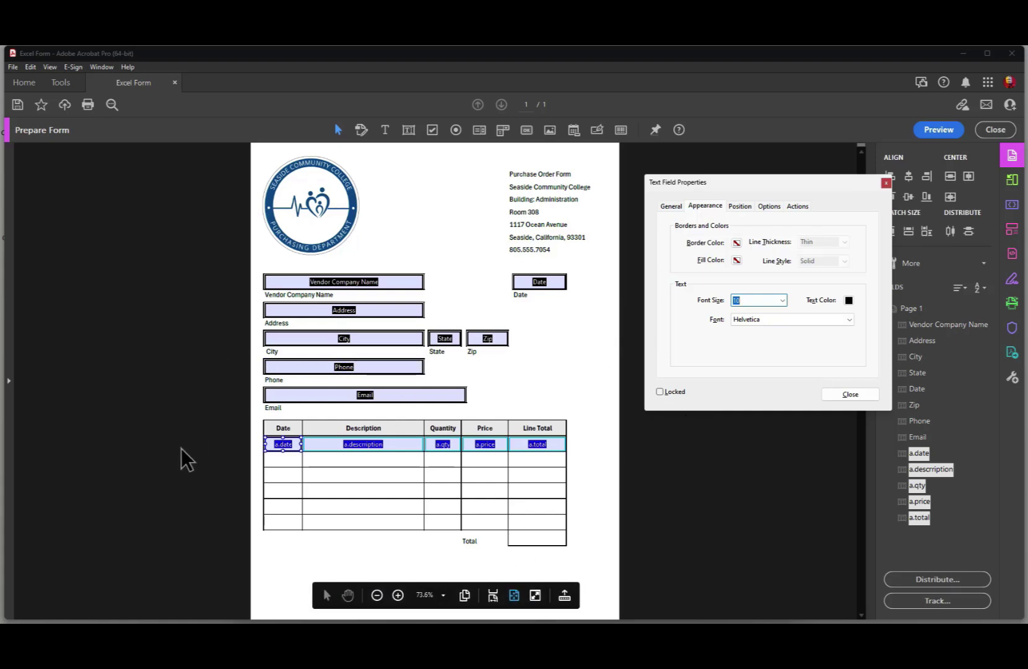
- Create multiple copies of the five first-row fields, copying them down 6 times to fill the table rows
drag(226, 440, 556, 469)
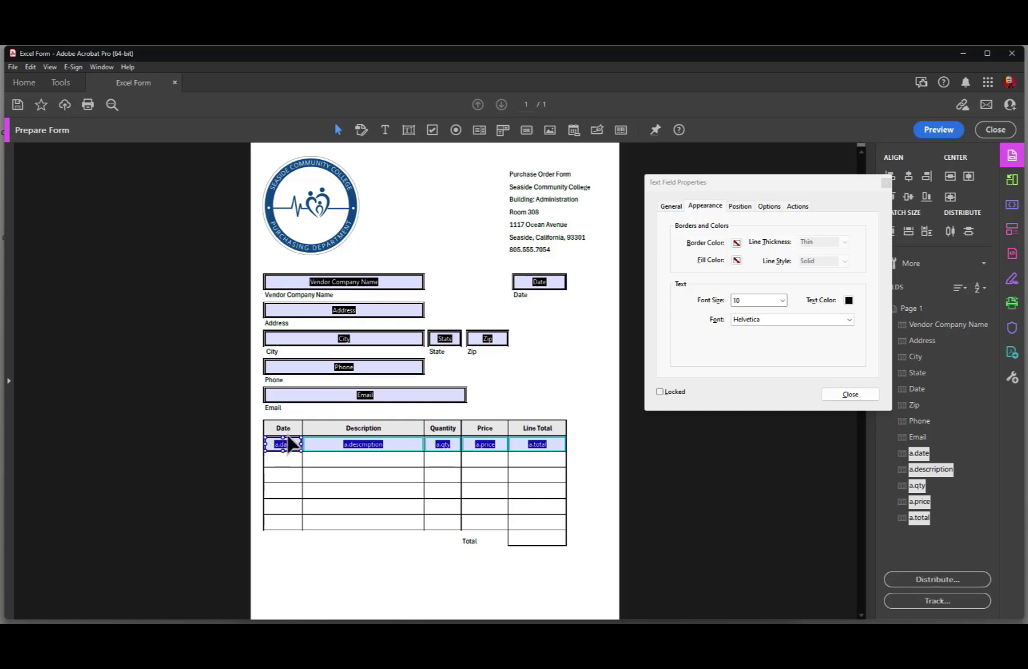
right_click(346, 450)
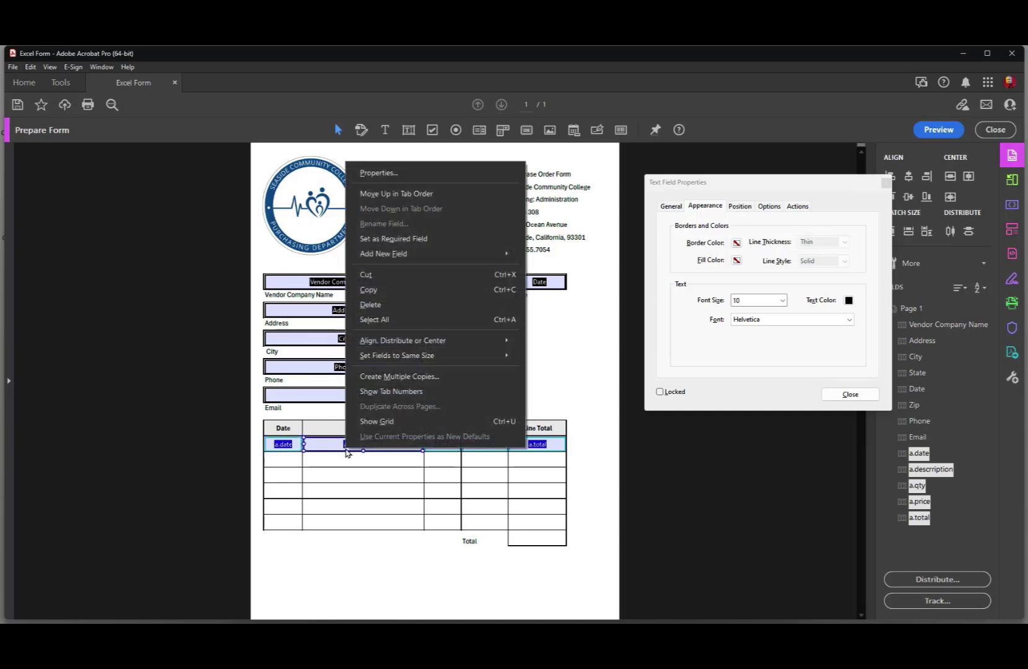
click(393, 378)
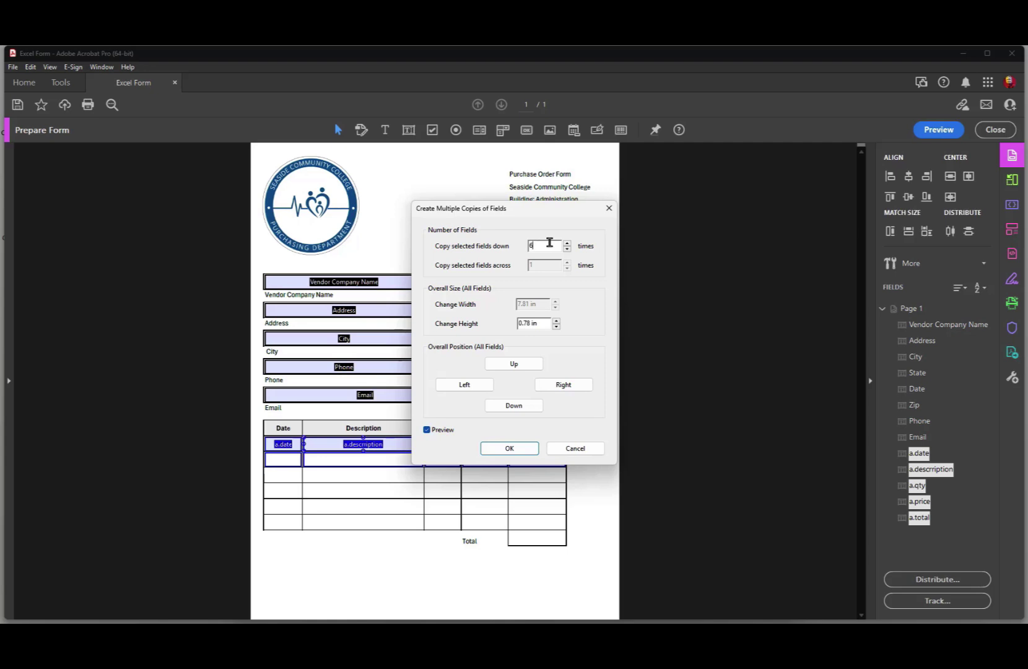
click(512, 448)
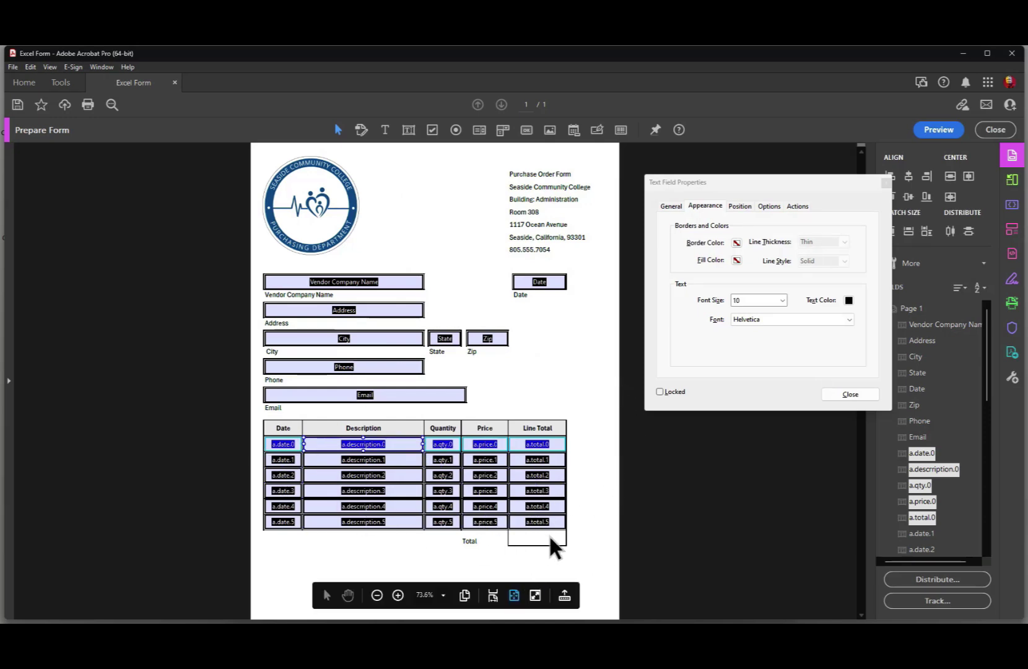
- Set the a.total.0 field to calculate its value as the product of a.price.0 and a.qty.0
click(547, 447)
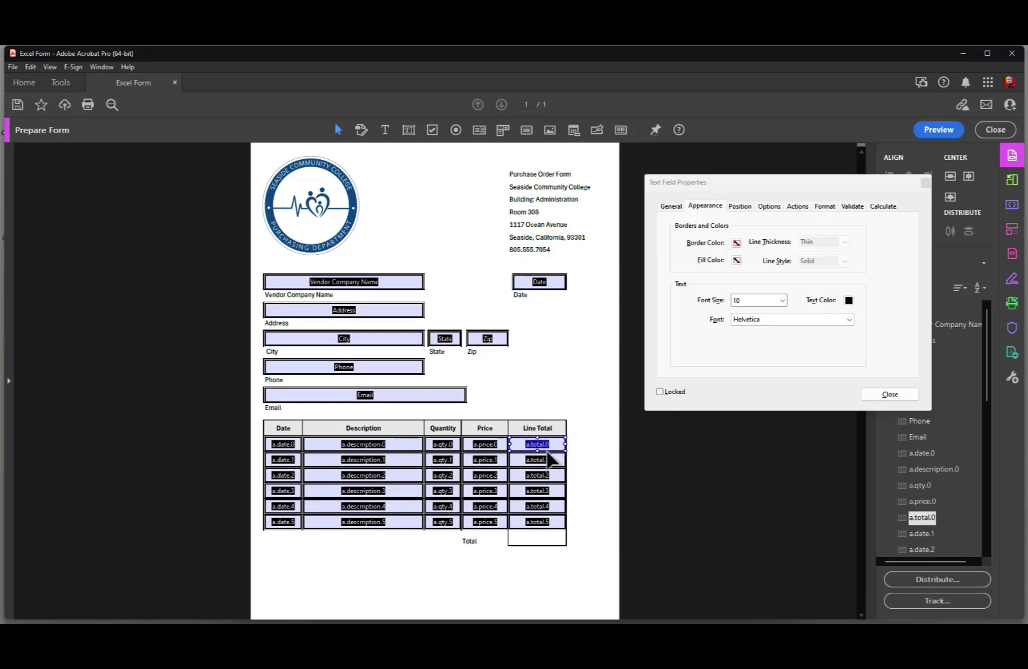
click(884, 206)
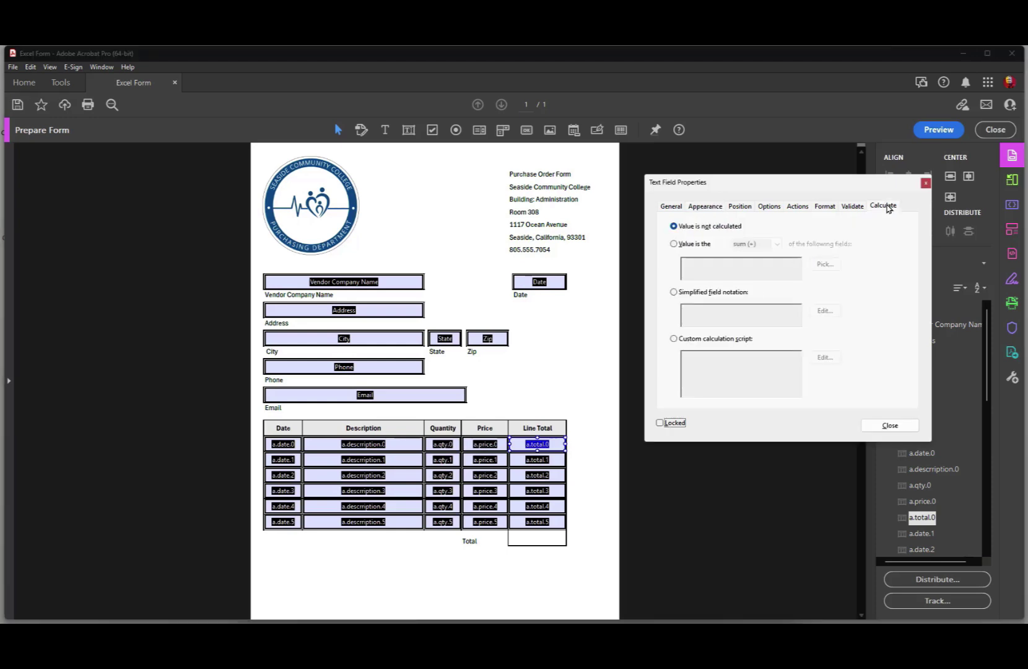
click(675, 244)
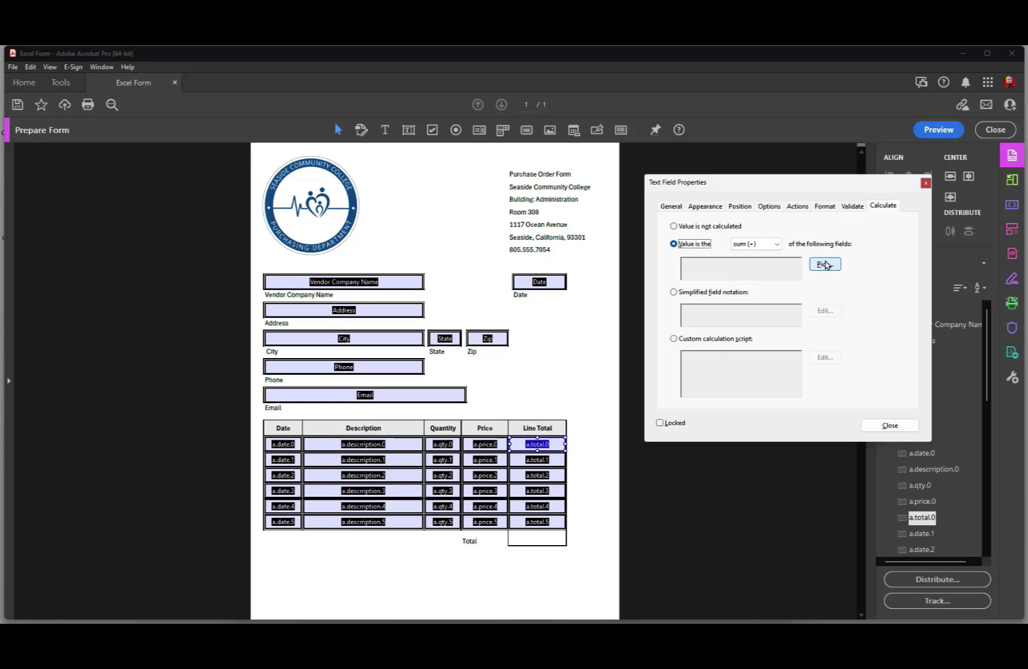
click(825, 265)
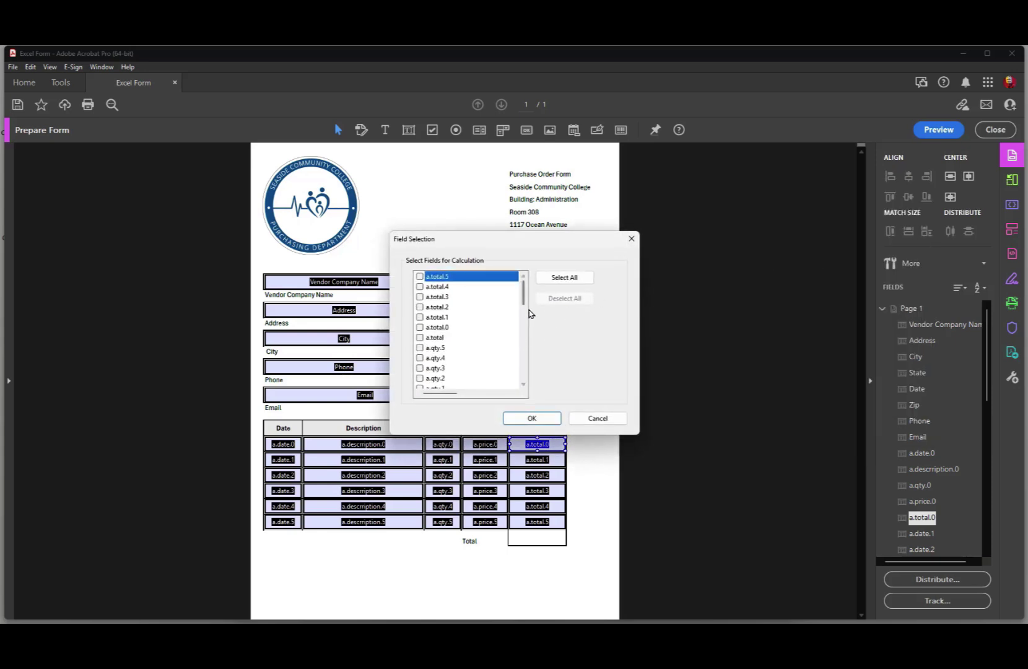
drag(523, 308, 523, 317)
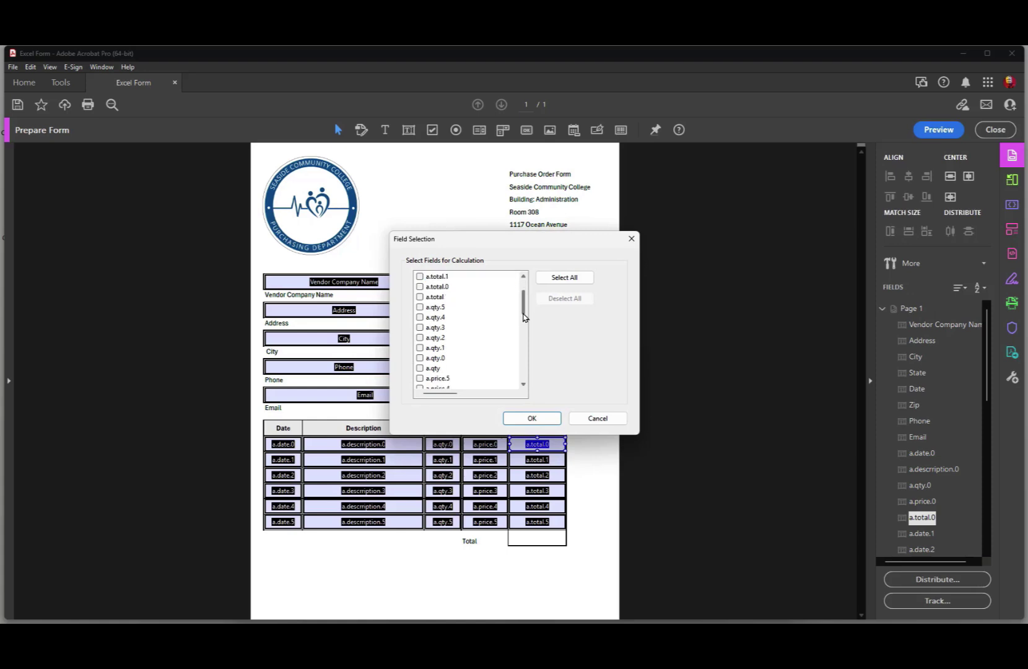
click(419, 359)
drag(524, 299, 520, 311)
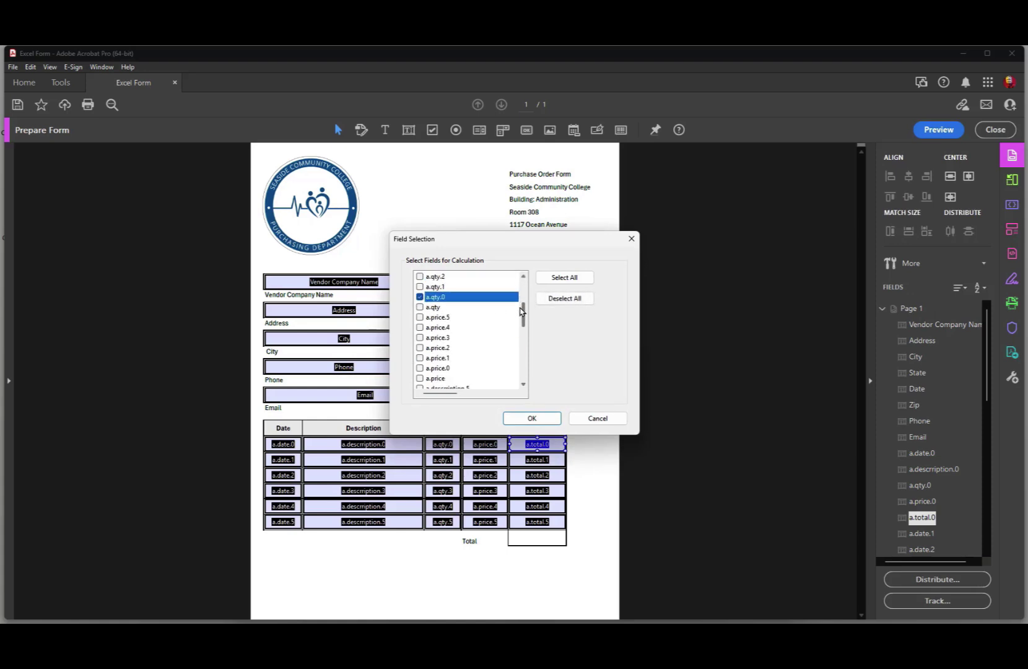
click(420, 369)
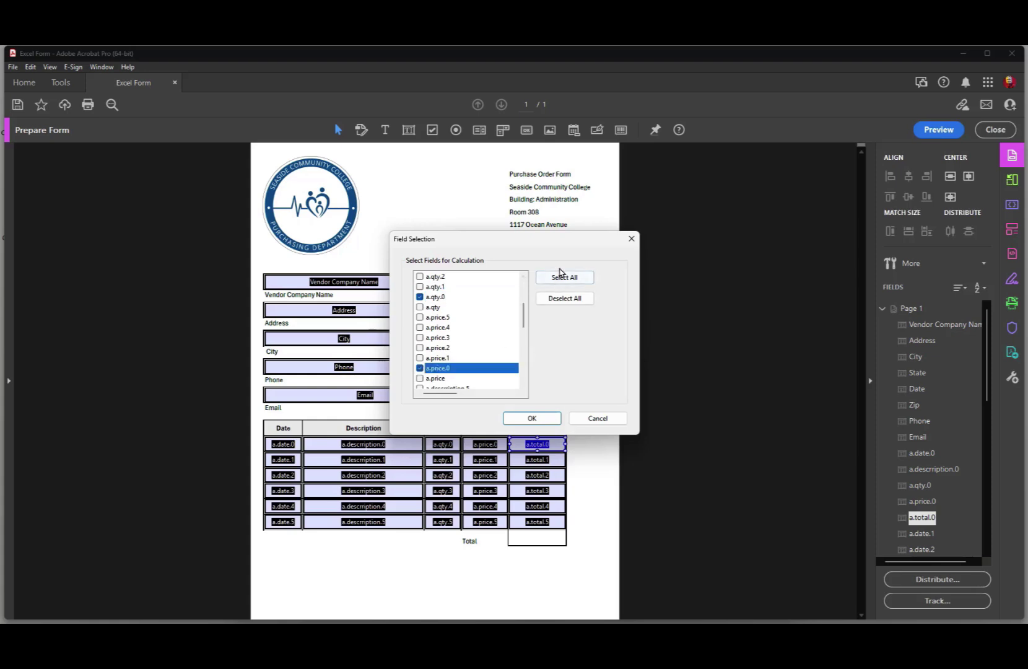
click(526, 419)
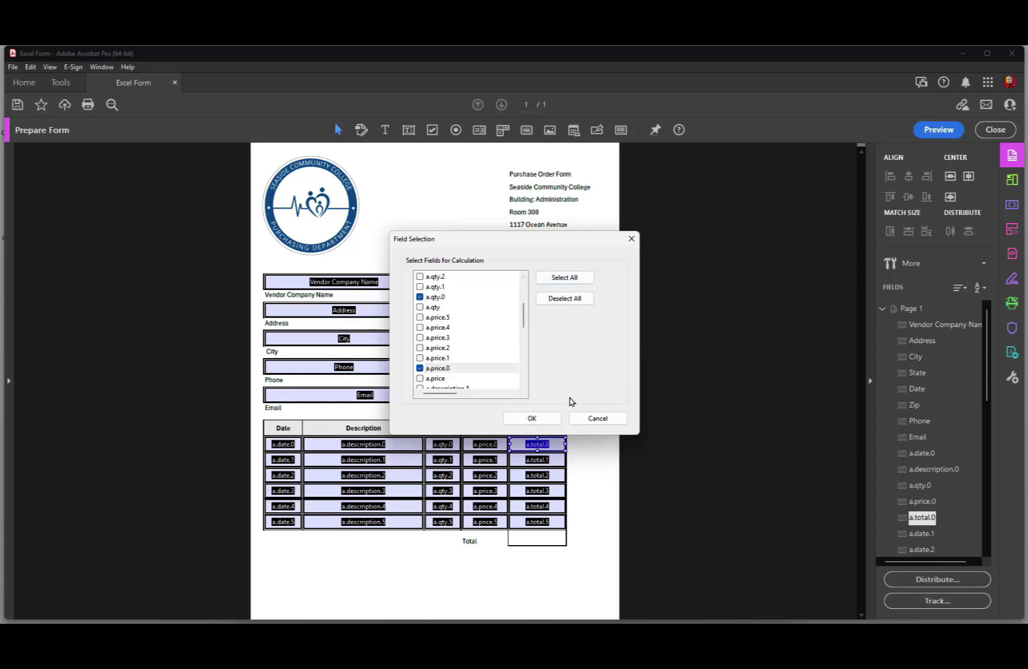
click(548, 417)
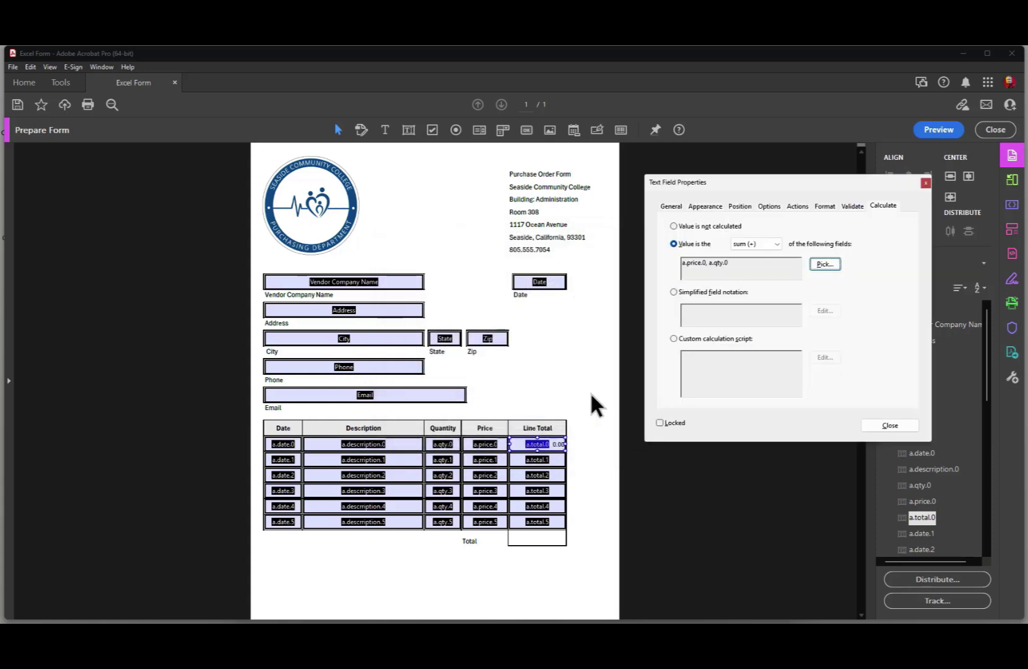
click(762, 245)
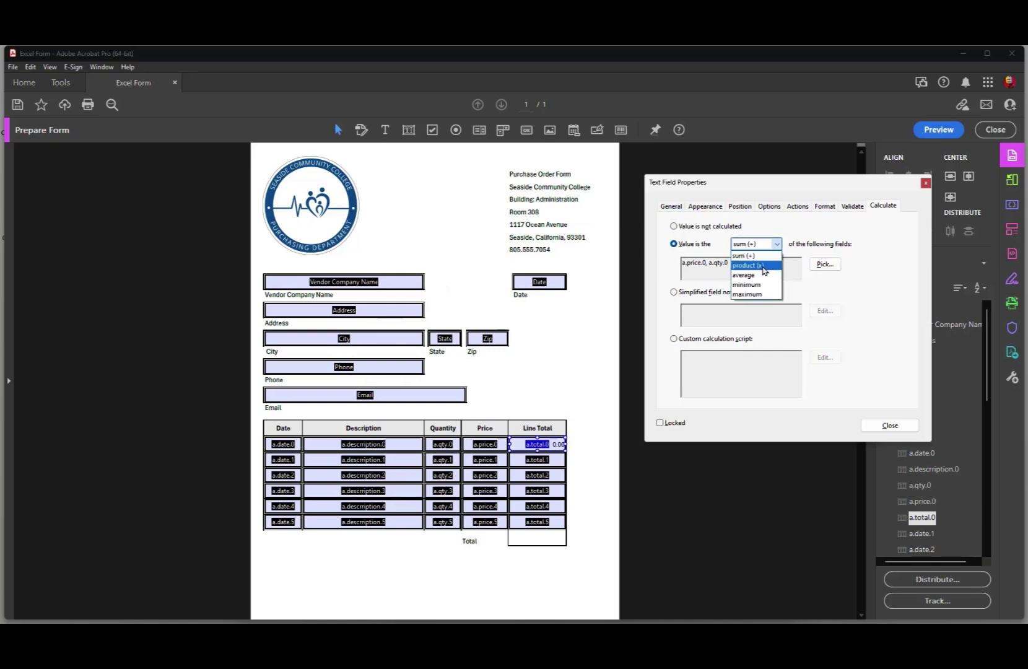
click(749, 266)
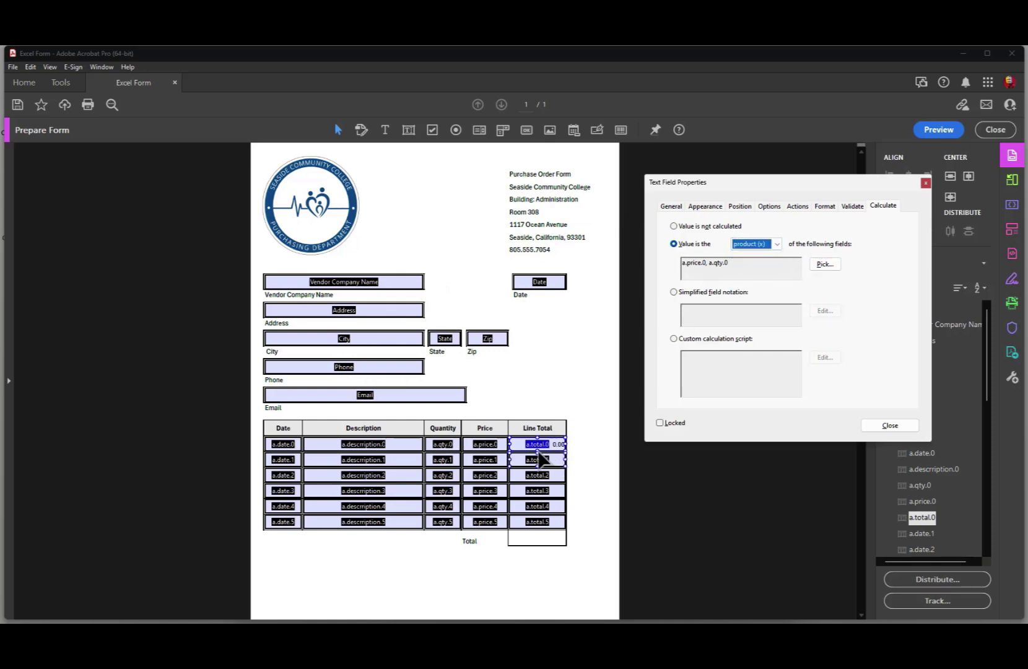
- Set the remaining line totals, a.total.1 through a.total.5, to calculate the product of the price and quantity fields in their own row
click(547, 491)
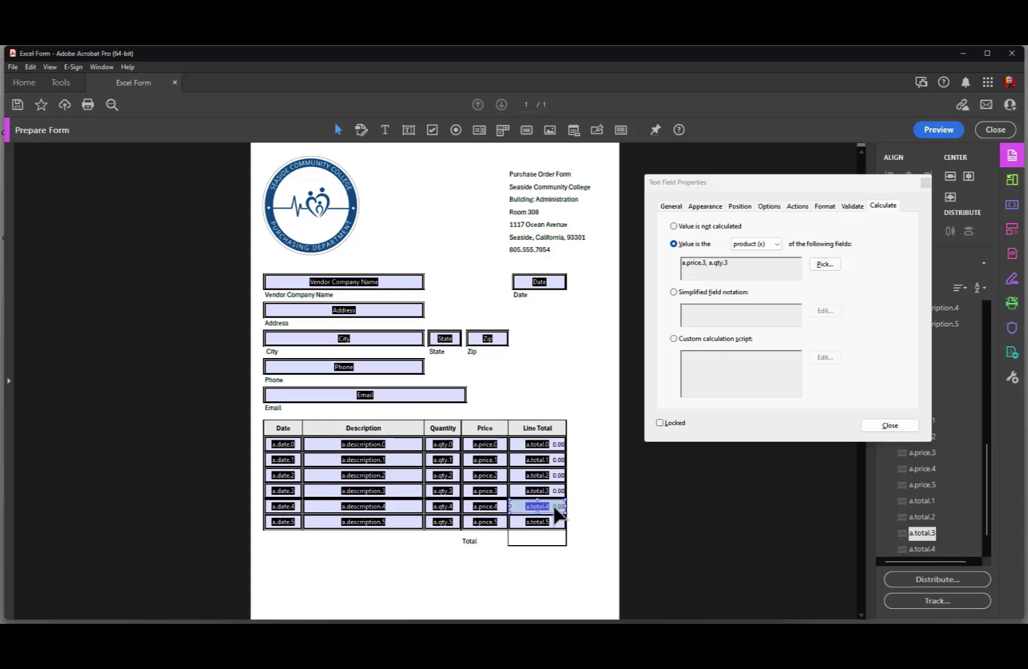
click(554, 506)
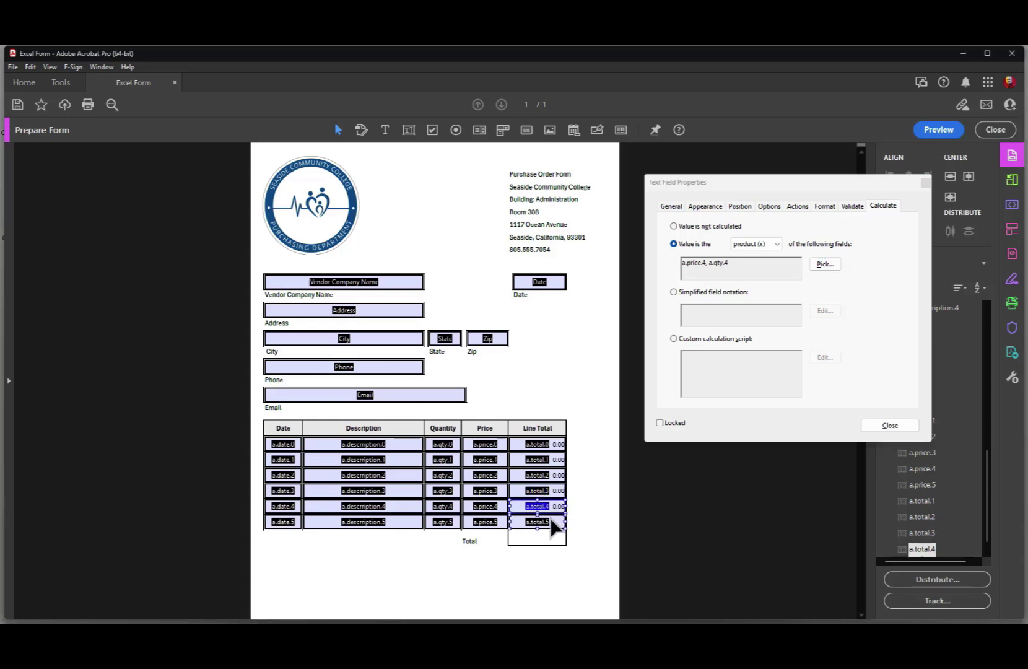
click(551, 524)
click(685, 244)
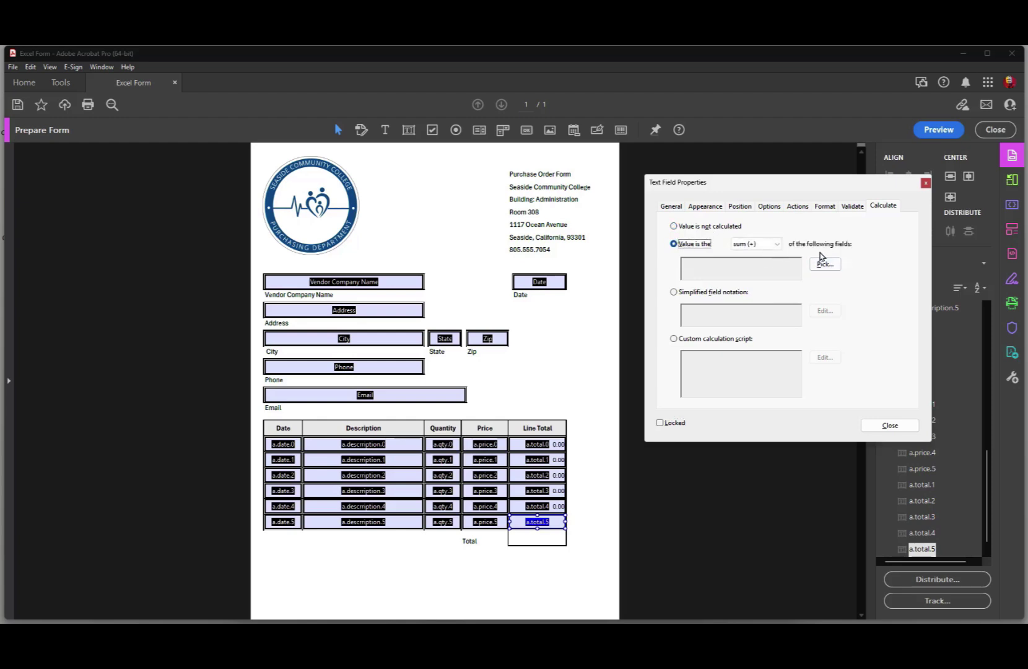
click(774, 245)
click(748, 266)
click(827, 265)
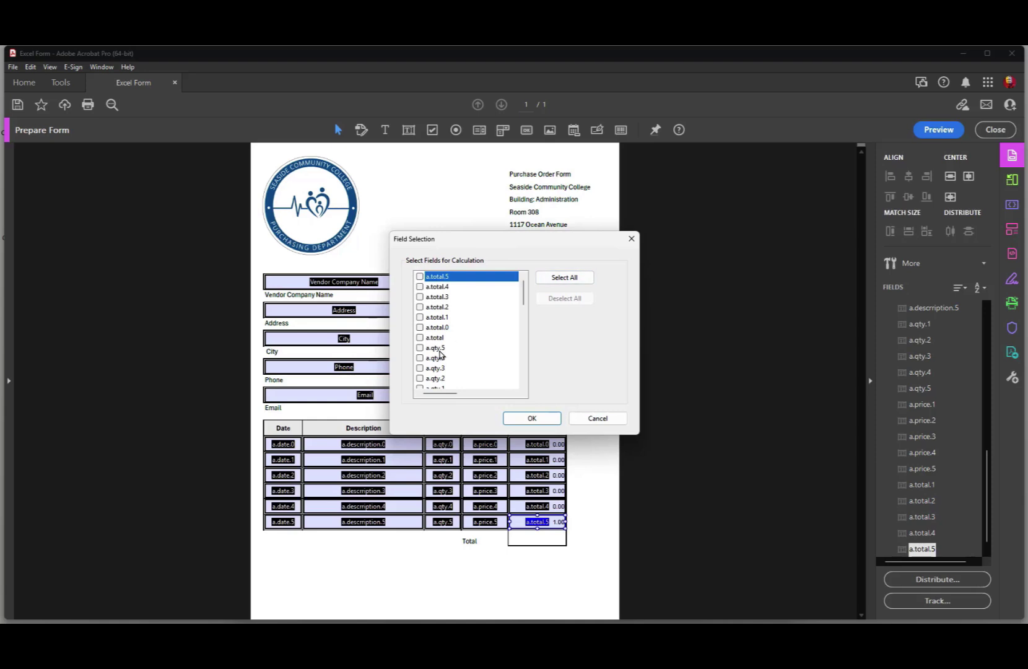
click(420, 349)
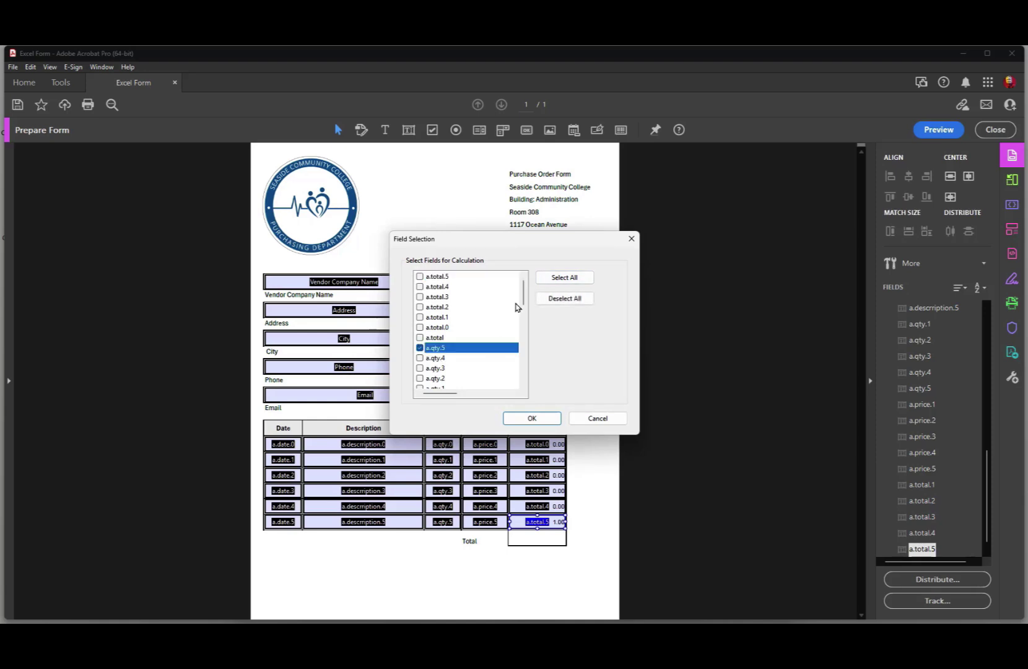
scroll(524, 288, down, 3)
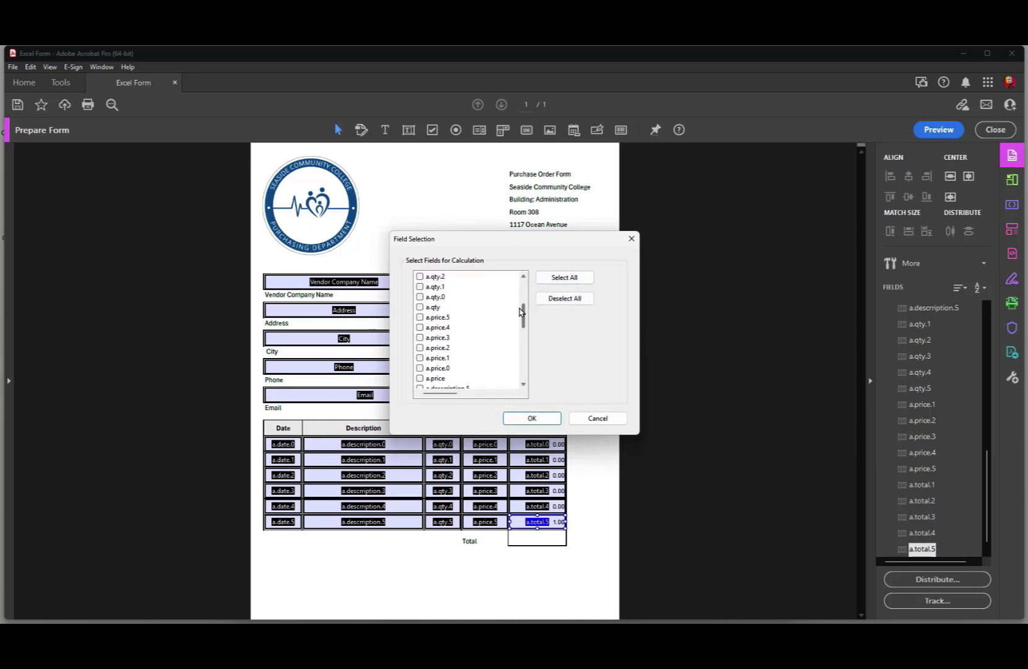
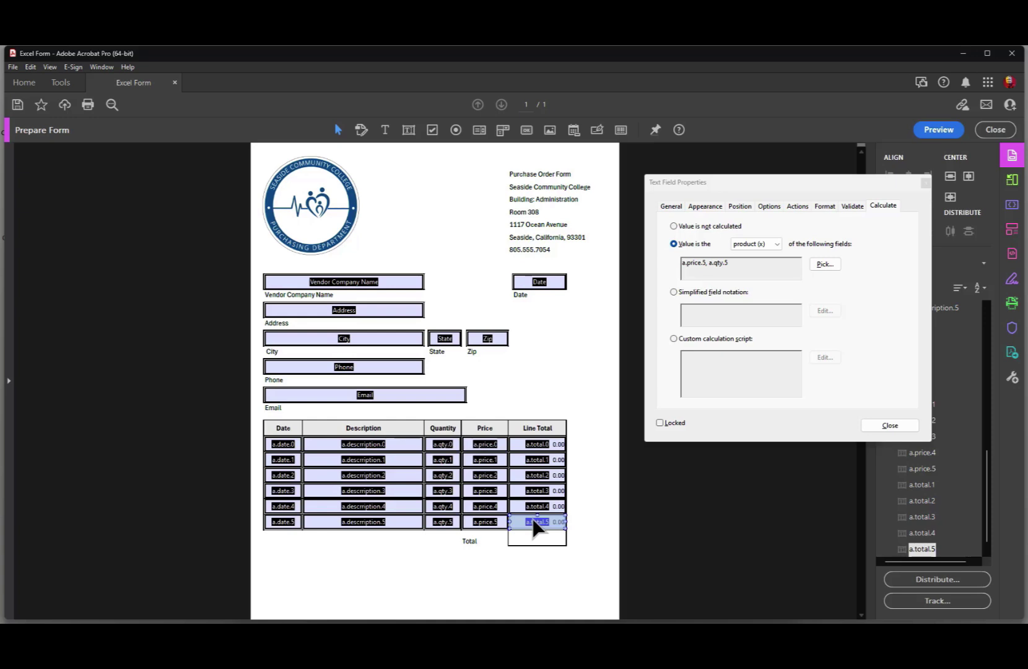
- Duplicate the a.total.5 field into the Total cell below the table and rename the copy a.grandTotal
drag(532, 520, 533, 543)
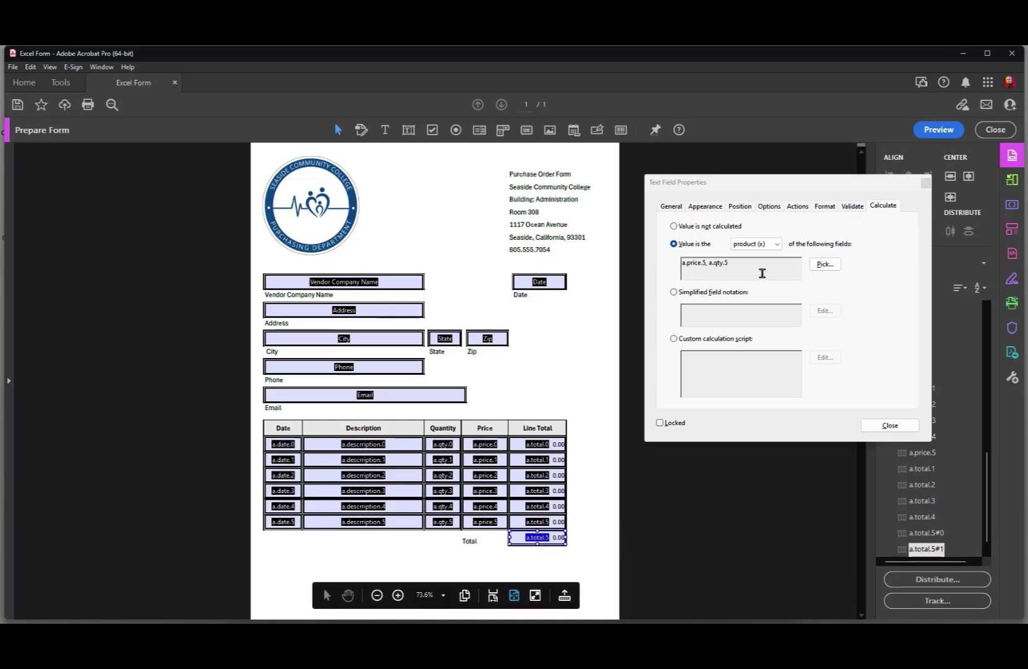
click(671, 205)
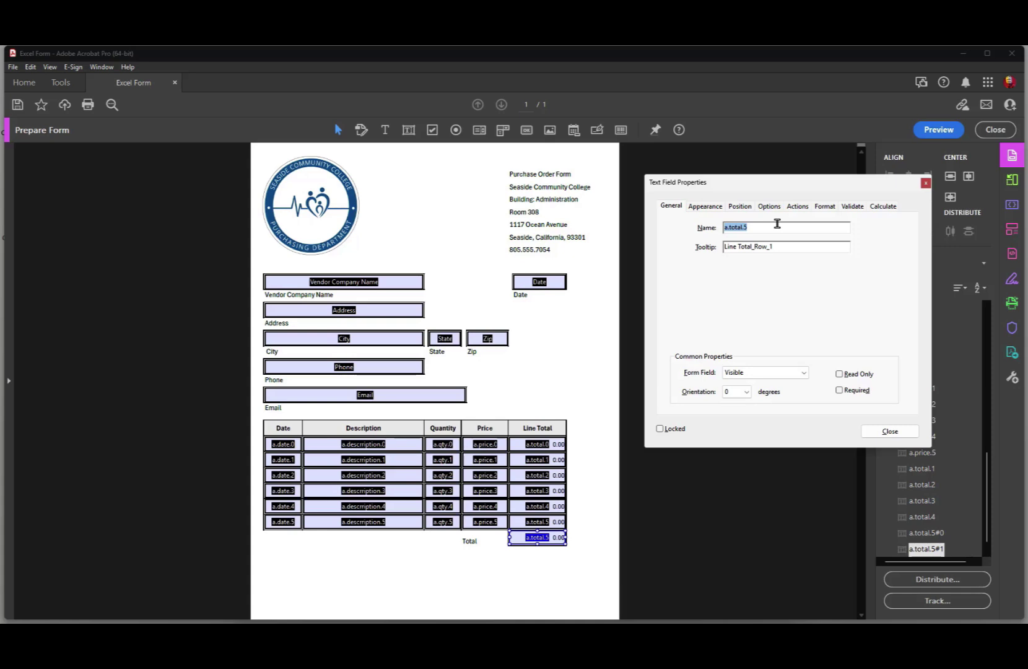
text(a.grandTotal)
- Change the a.grandTotal calculation to sum (+) and deselect a.qty.5 and a.price.5 from its calculated fields
click(887, 209)
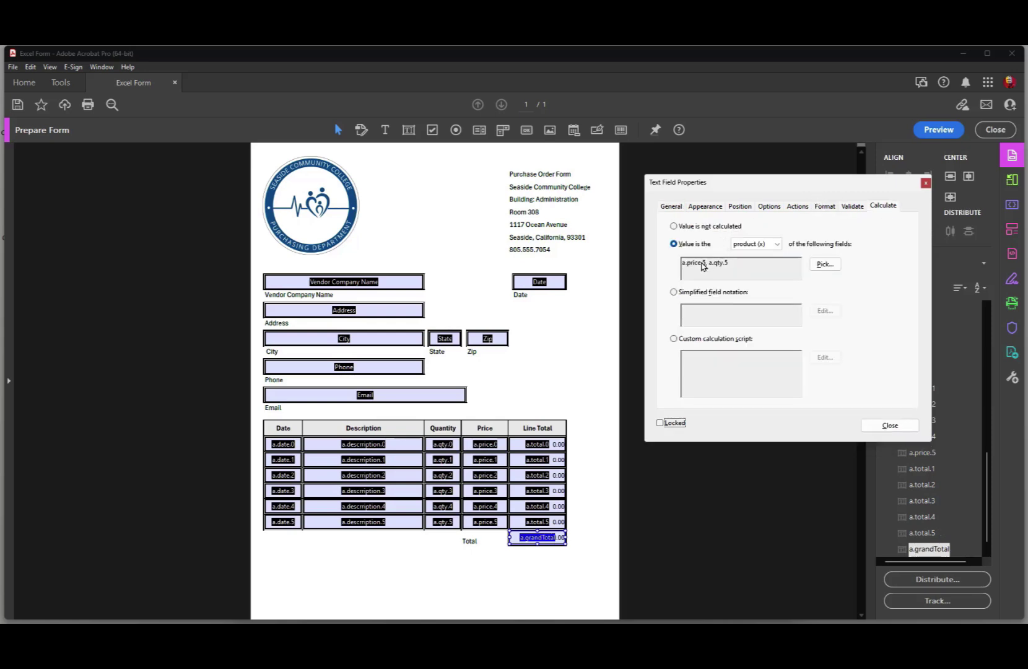
click(746, 243)
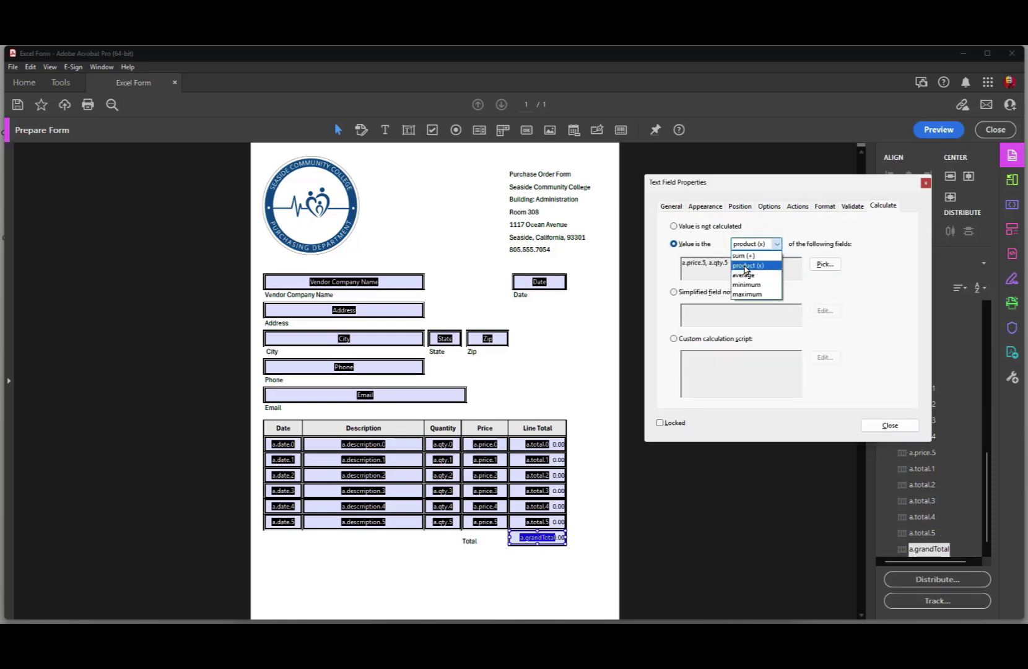
click(746, 256)
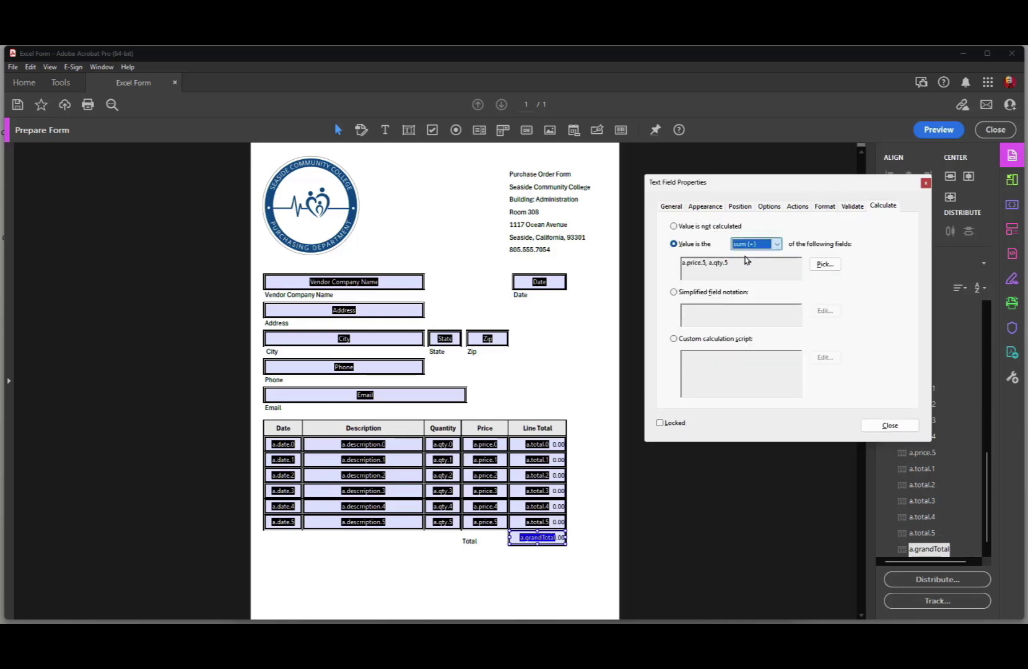
click(825, 264)
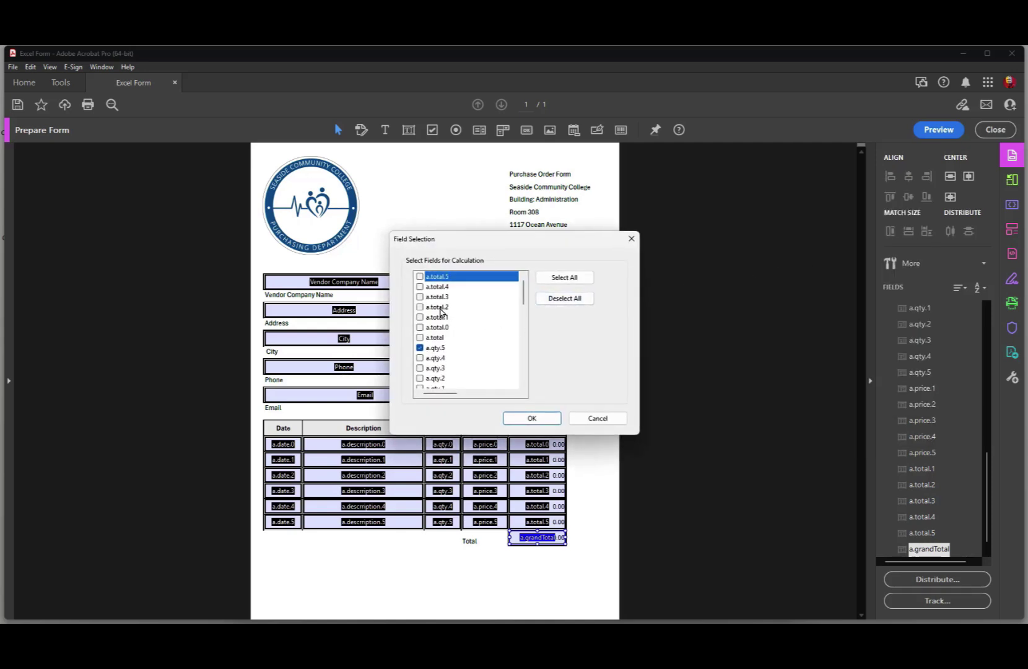
click(419, 348)
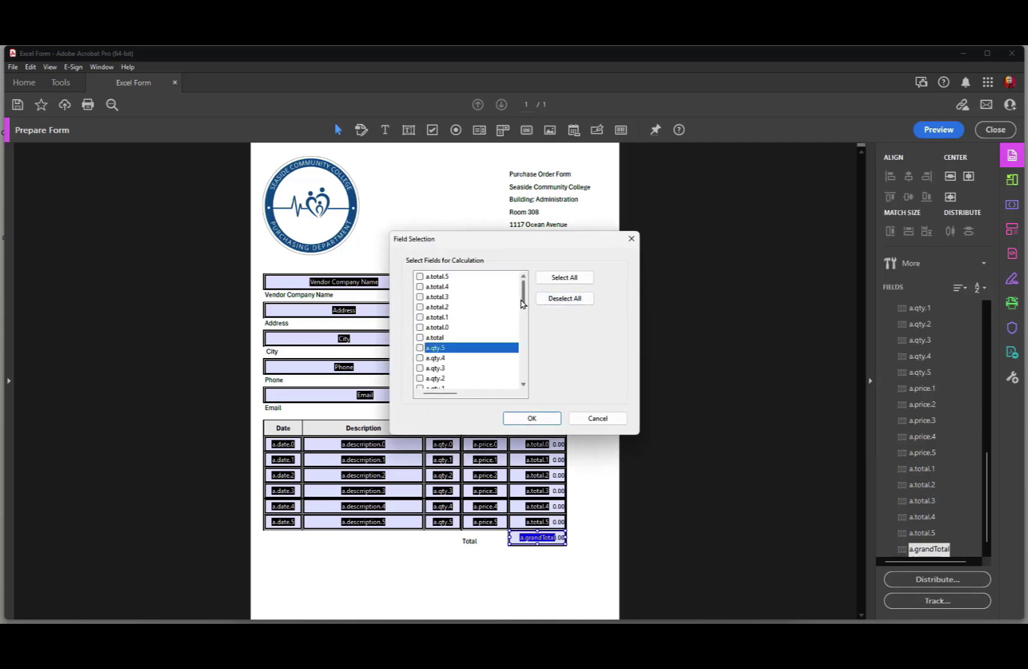
scroll(521, 318, down, 2)
scroll(521, 317, down, 1)
click(419, 347)
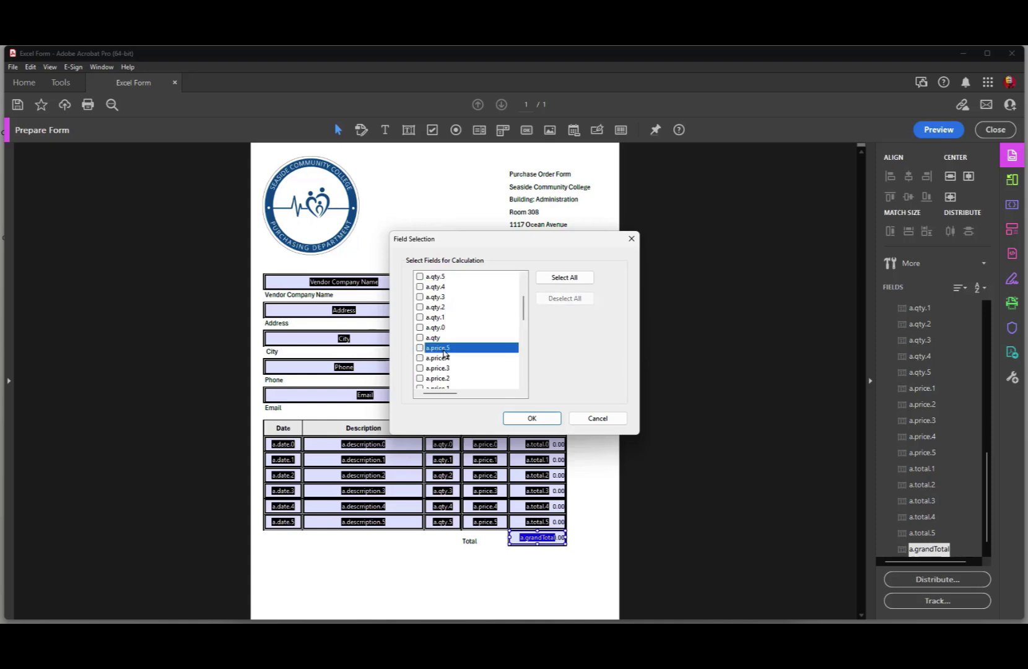
- Select the parent field a.total as the source of the a.grandTotal sum and close the field properties
scroll(522, 313, down, 4)
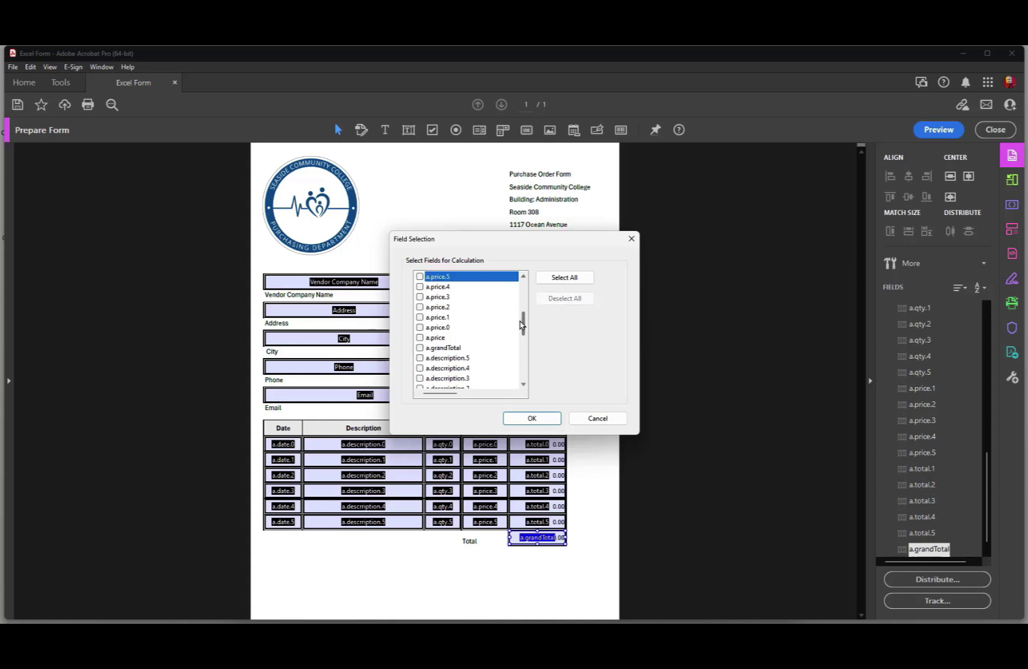
scroll(520, 332, down, 1)
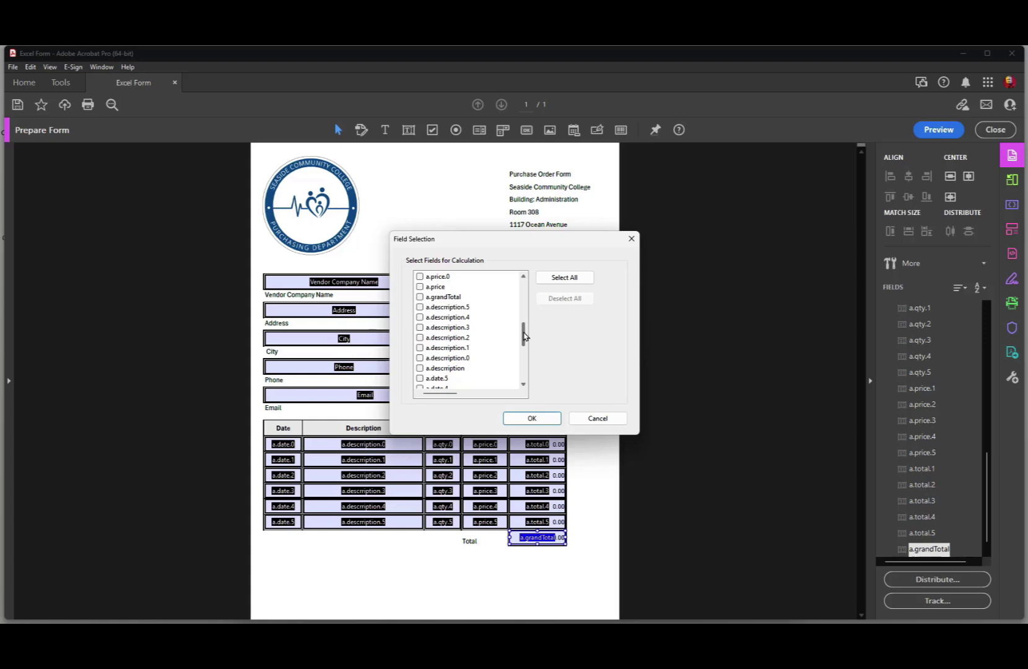
scroll(524, 336, down, 5)
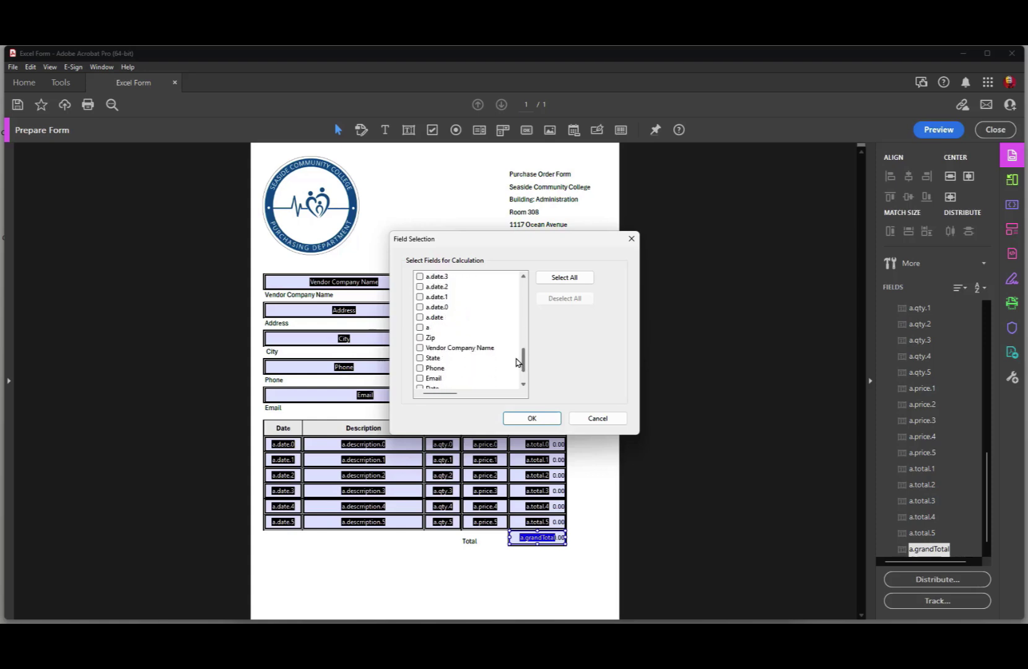
scroll(503, 349, up, 8)
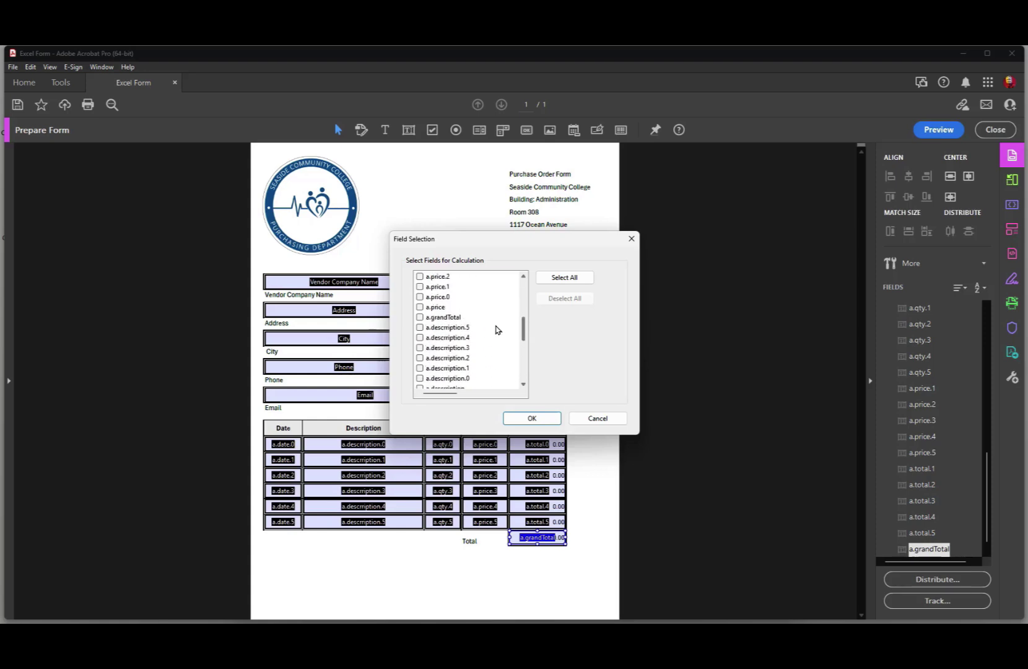
scroll(493, 313, up, 3)
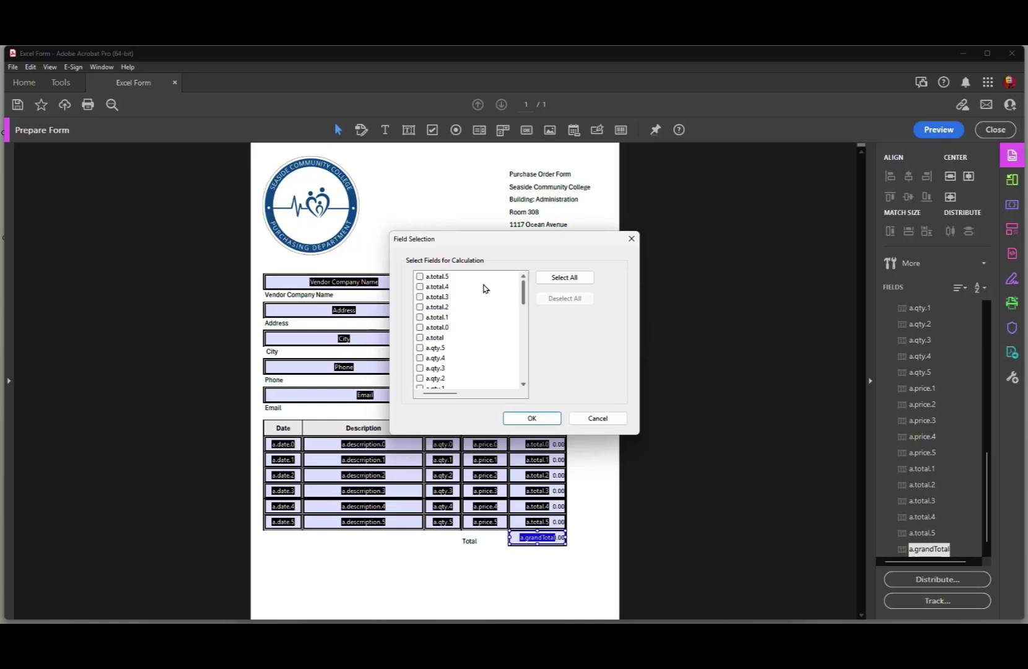
click(419, 338)
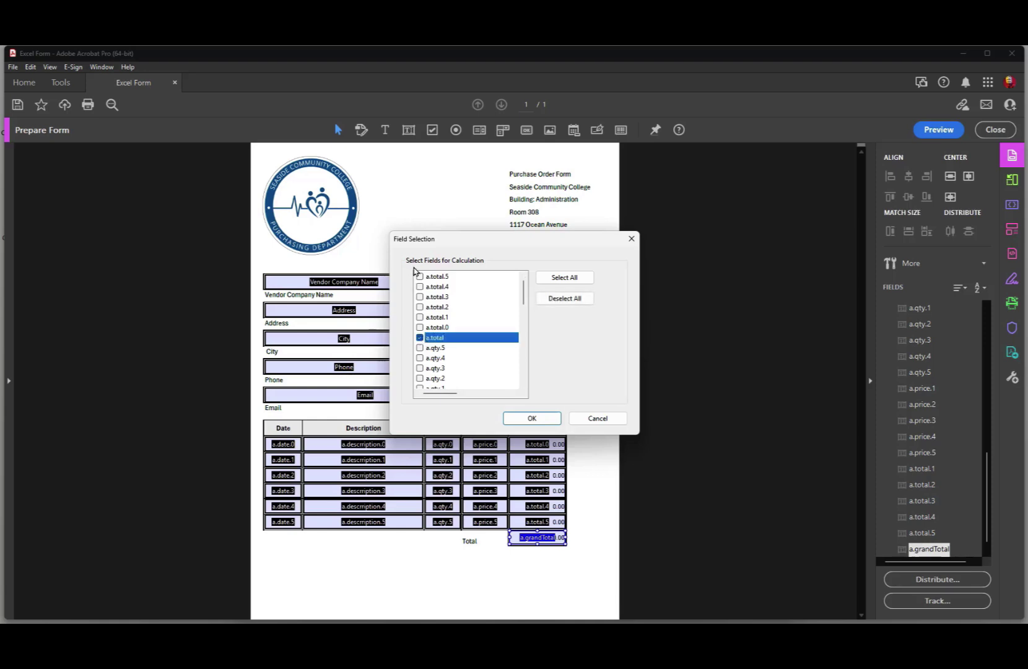
click(544, 424)
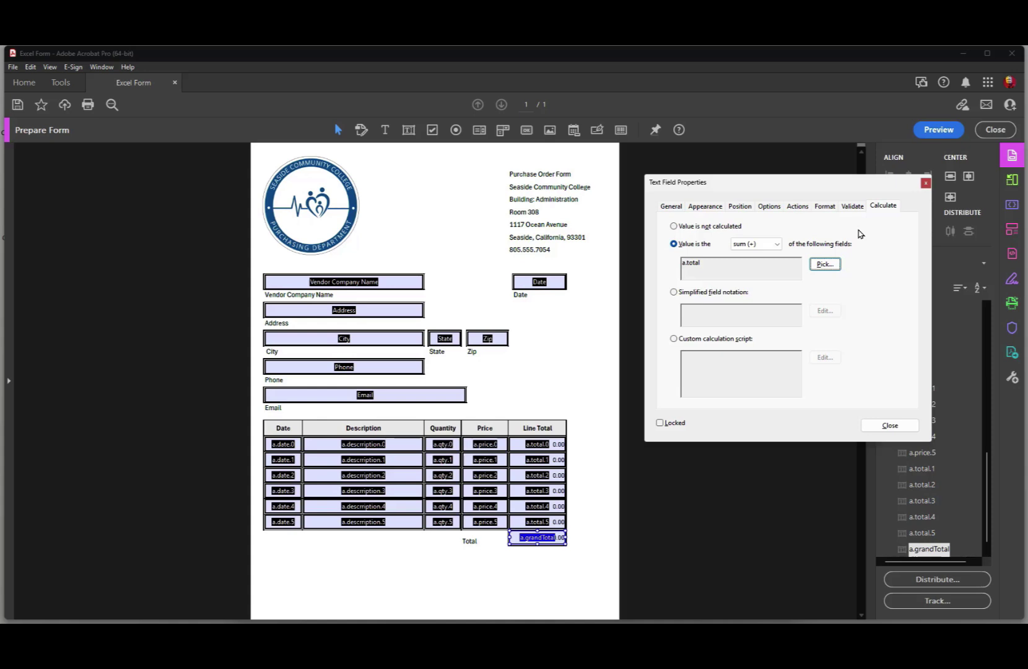
click(925, 183)
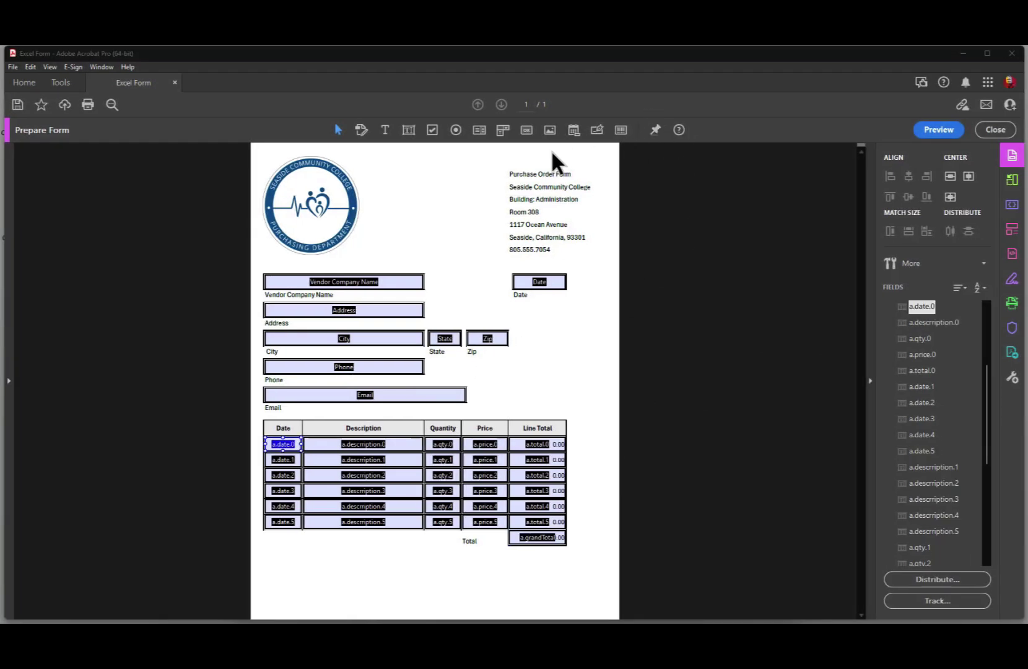
- Add a button field below the grand total, name it reset and open its action settings
click(527, 132)
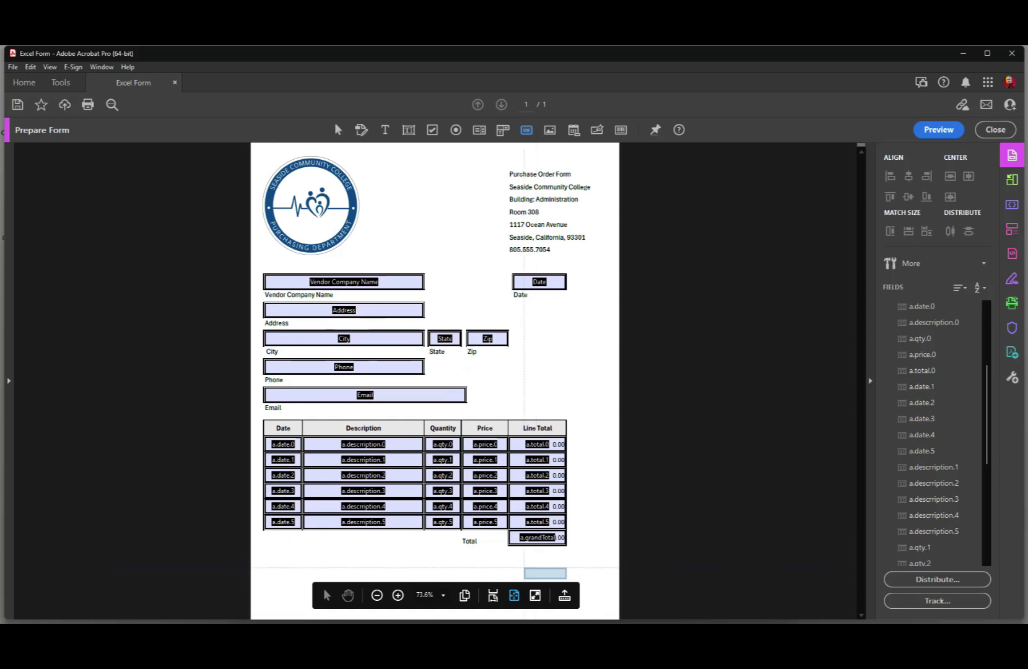
drag(509, 559, 602, 574)
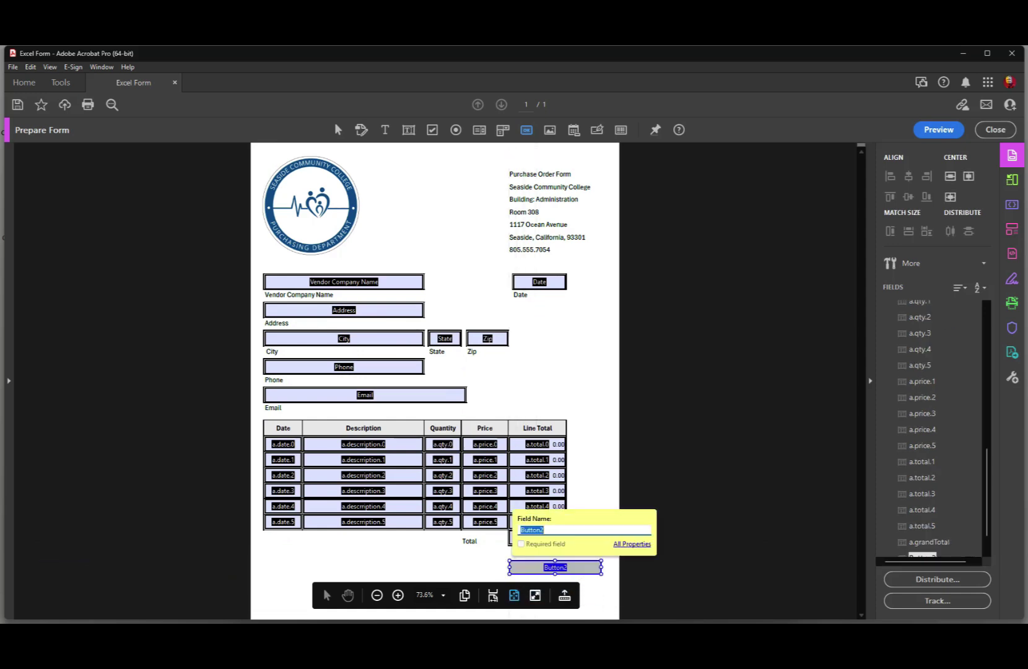
double_click(582, 569)
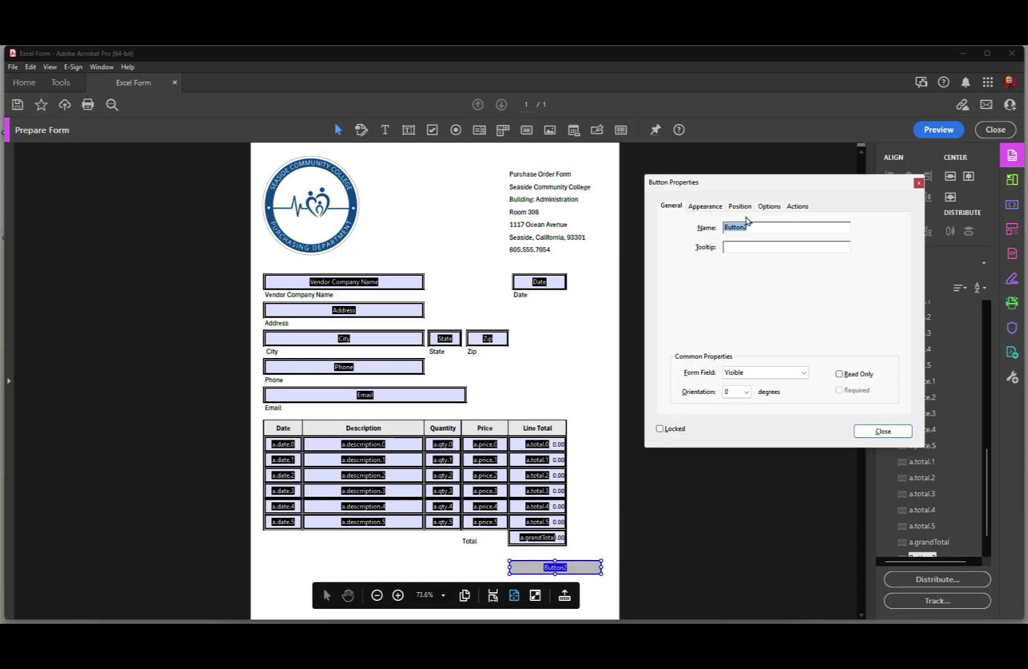
text(reset)
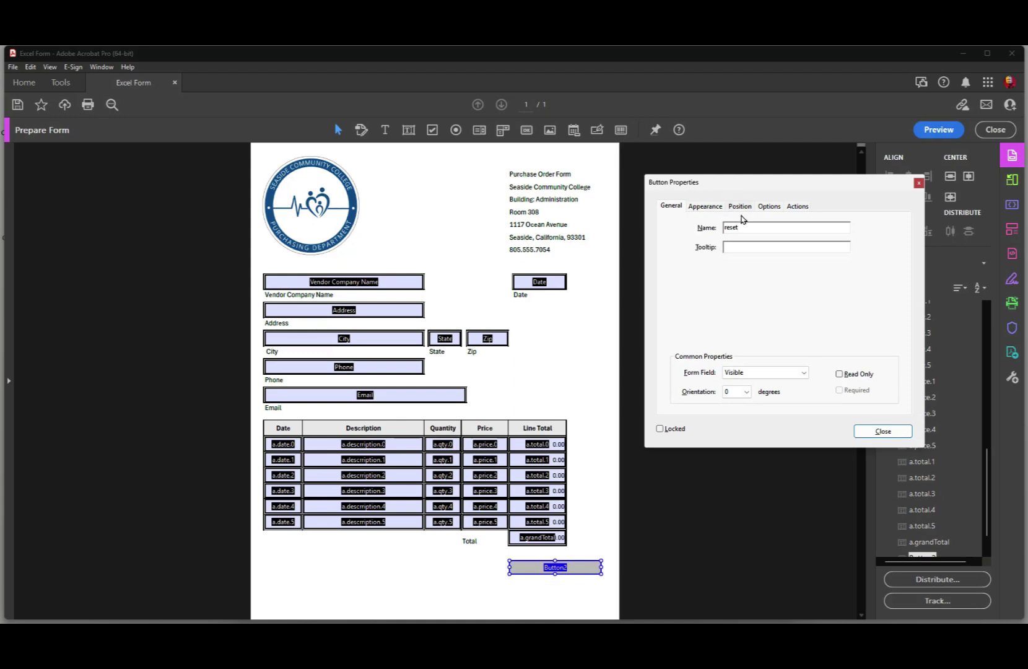
click(797, 207)
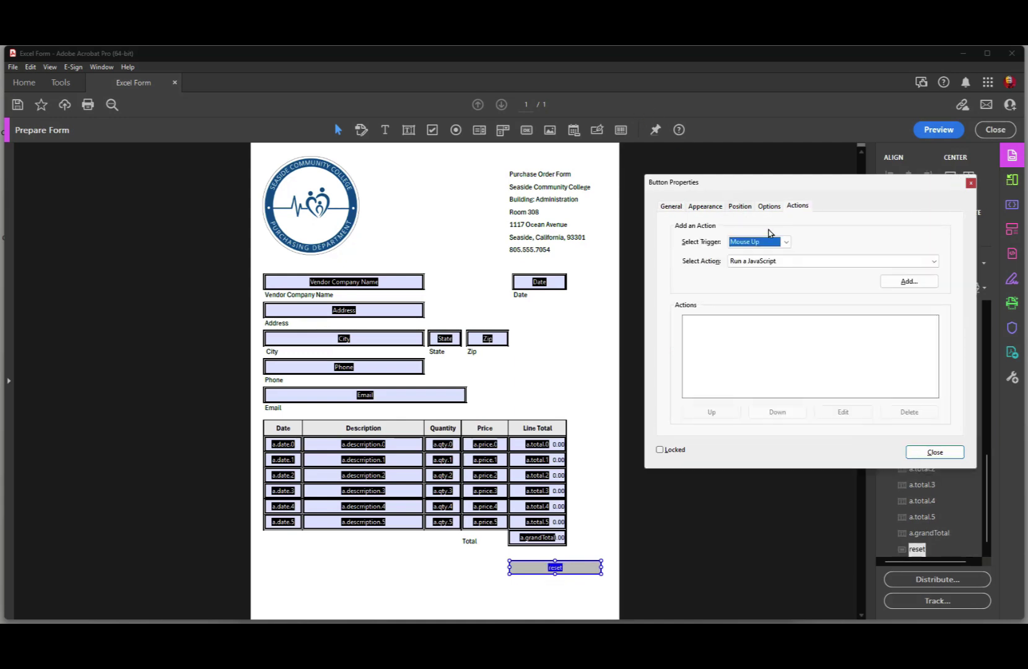
click(755, 261)
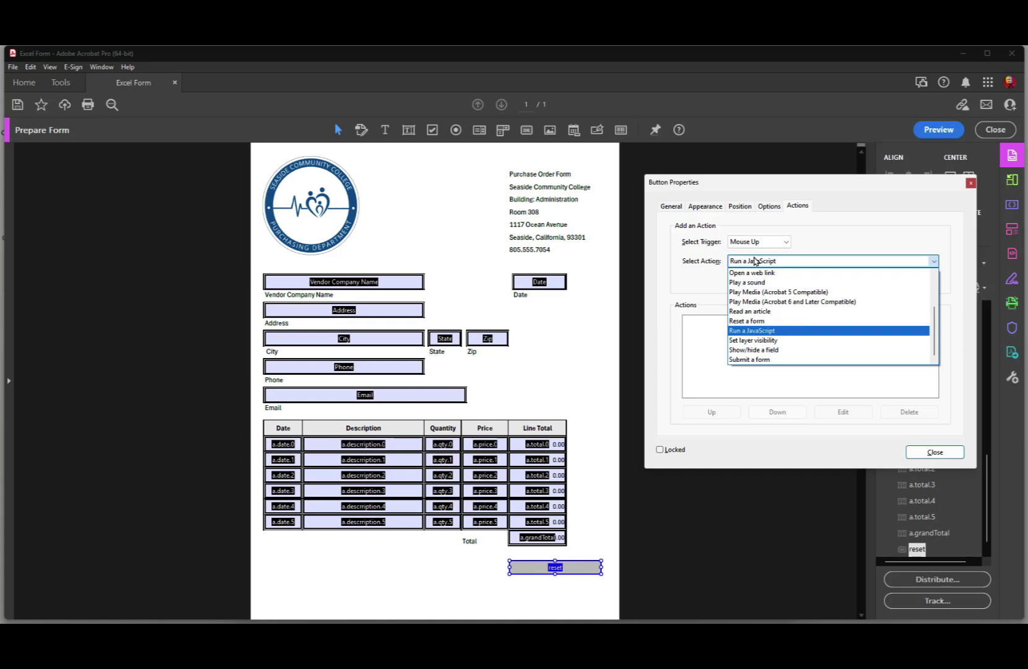
click(747, 321)
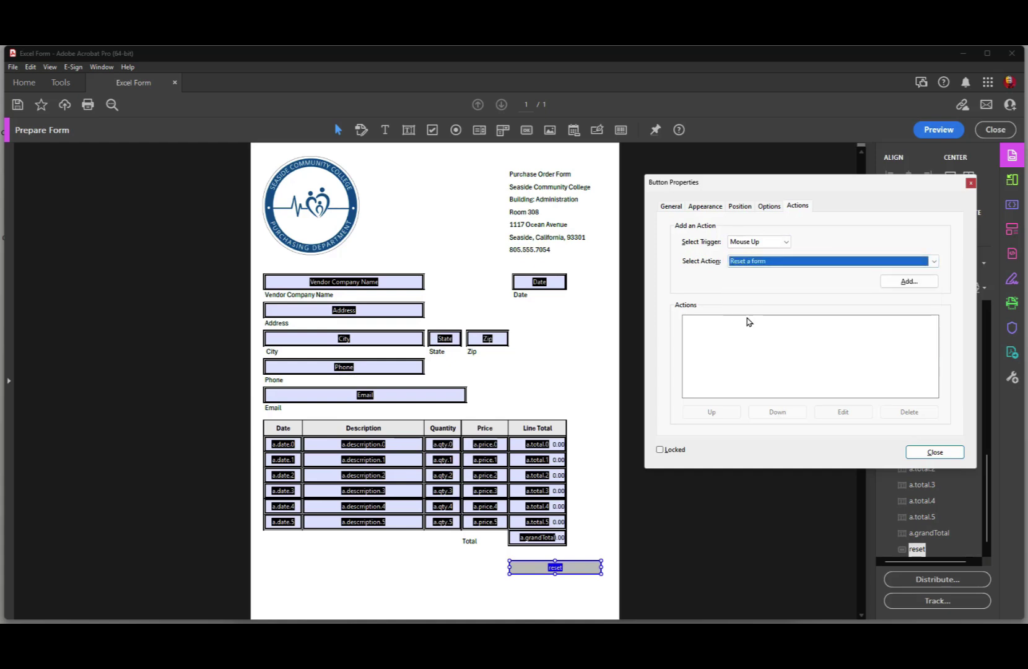
click(908, 281)
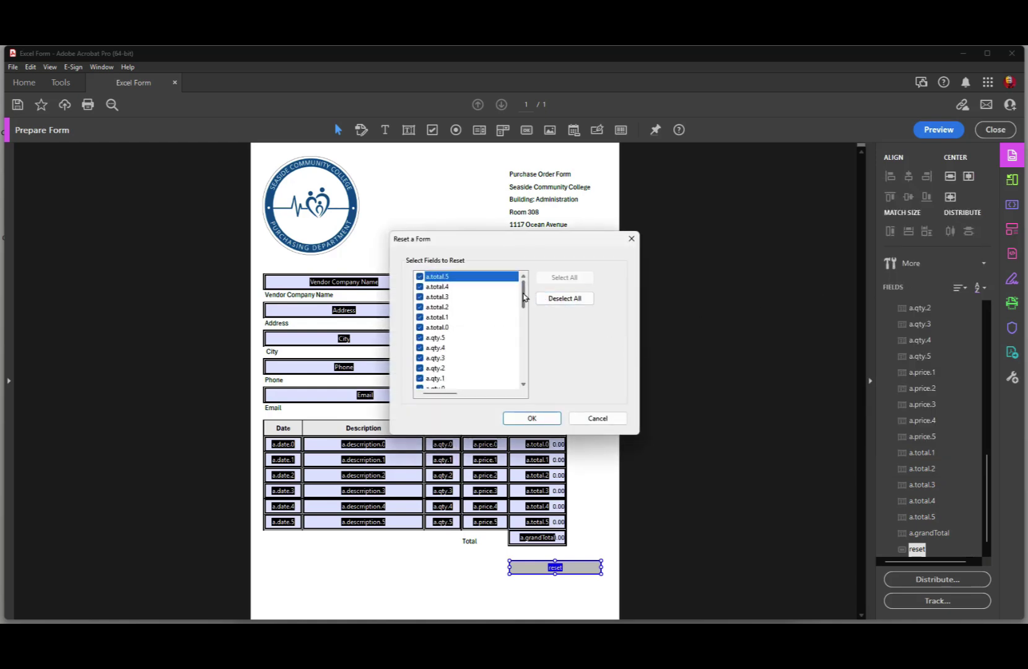
mouse_move(519, 300)
mouse_down()
mouse_move(514, 375)
mouse_move(515, 265)
mouse_move(501, 357)
mouse_move(500, 298)
mouse_up()
mouse_move(485, 287)
mouse_down()
mouse_move(491, 342)
mouse_move(492, 276)
mouse_up()
click(598, 418)
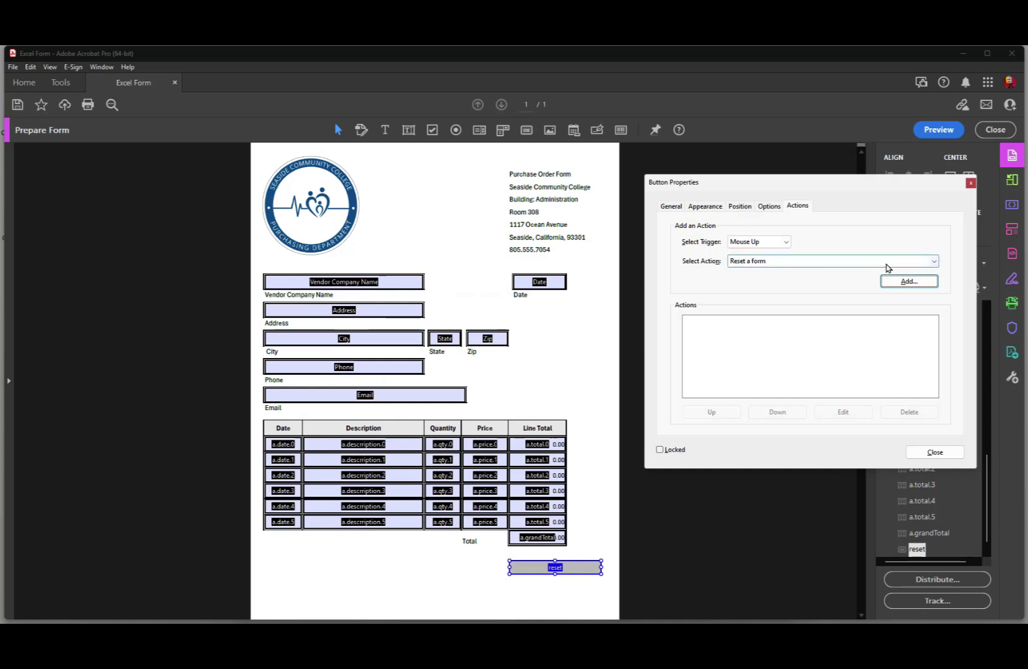
- Add a Run a JavaScript action on Mouse Up to the reset button and enter this.getField("a"); as its first line
click(782, 261)
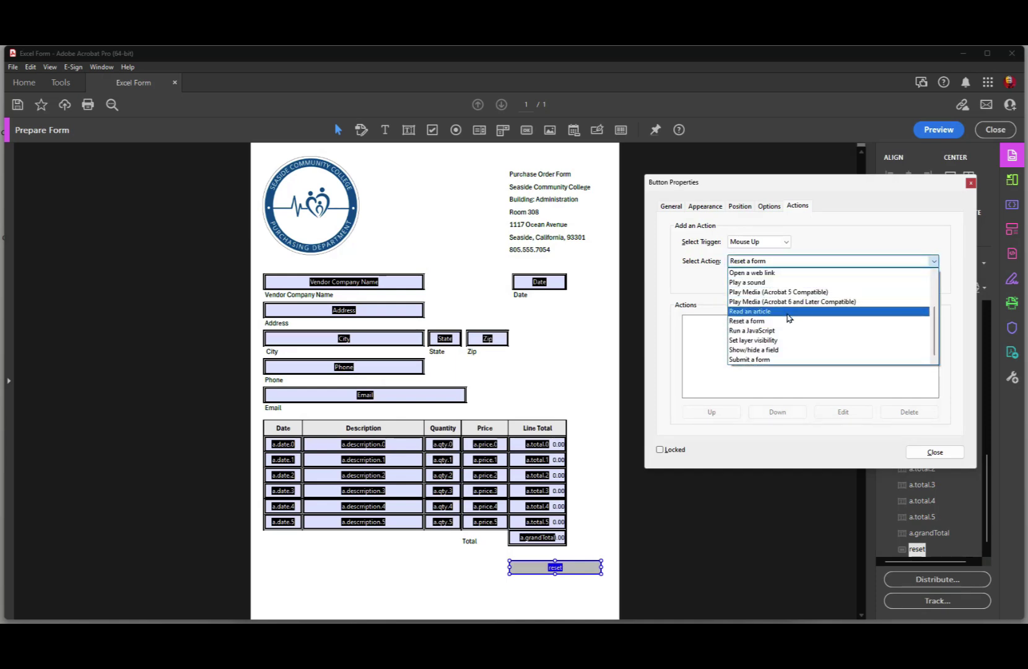
click(775, 331)
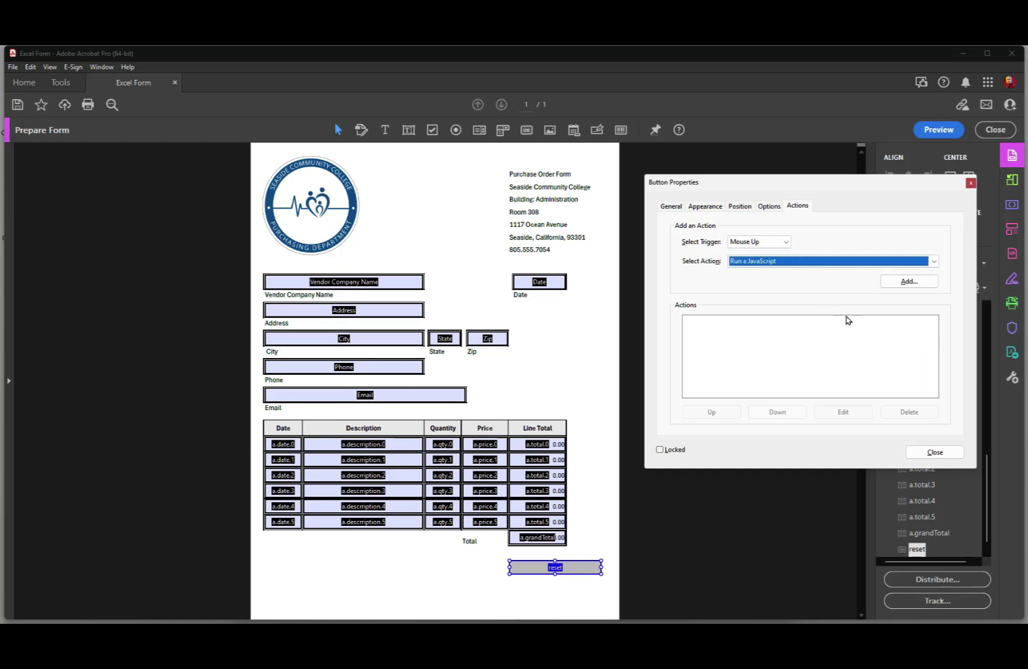
click(908, 282)
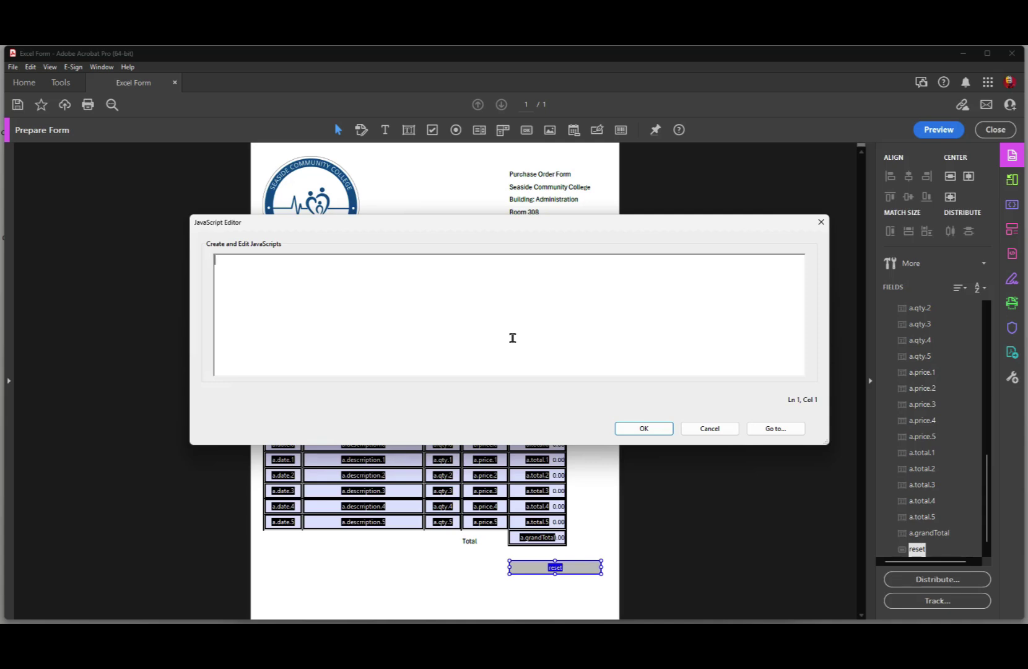
text(this.getField("");)
click(295, 260)
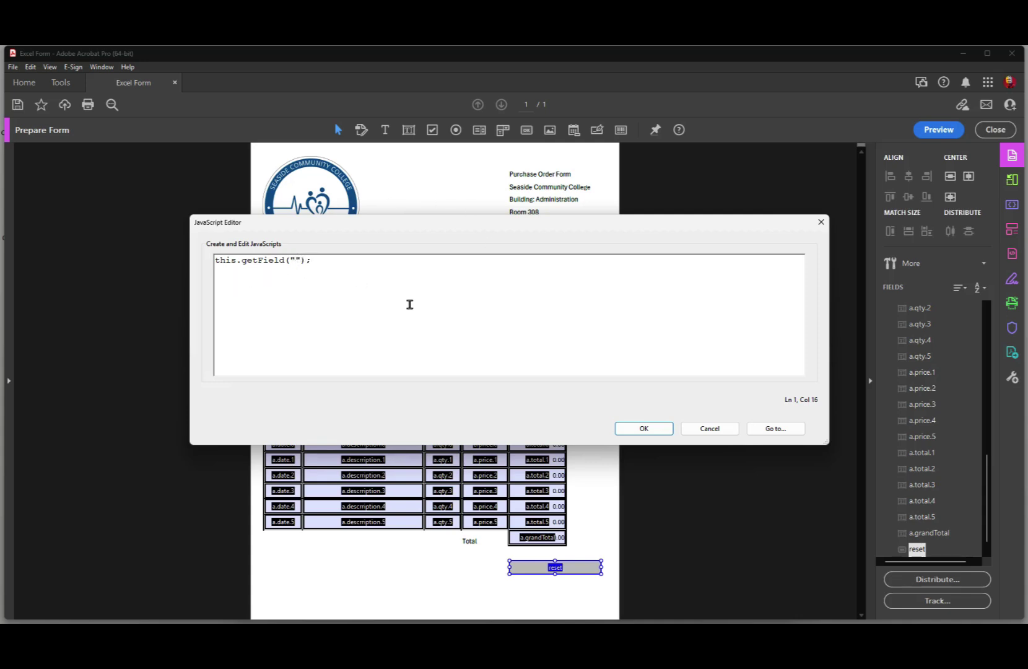
text(a)
- Add the line this.resetForm("a"); to the button's script, save the script and close the button properties
click(379, 259)
key(Return)
text(this.resetFi)
key(BackSpace)
text(orm("a");)
click(648, 427)
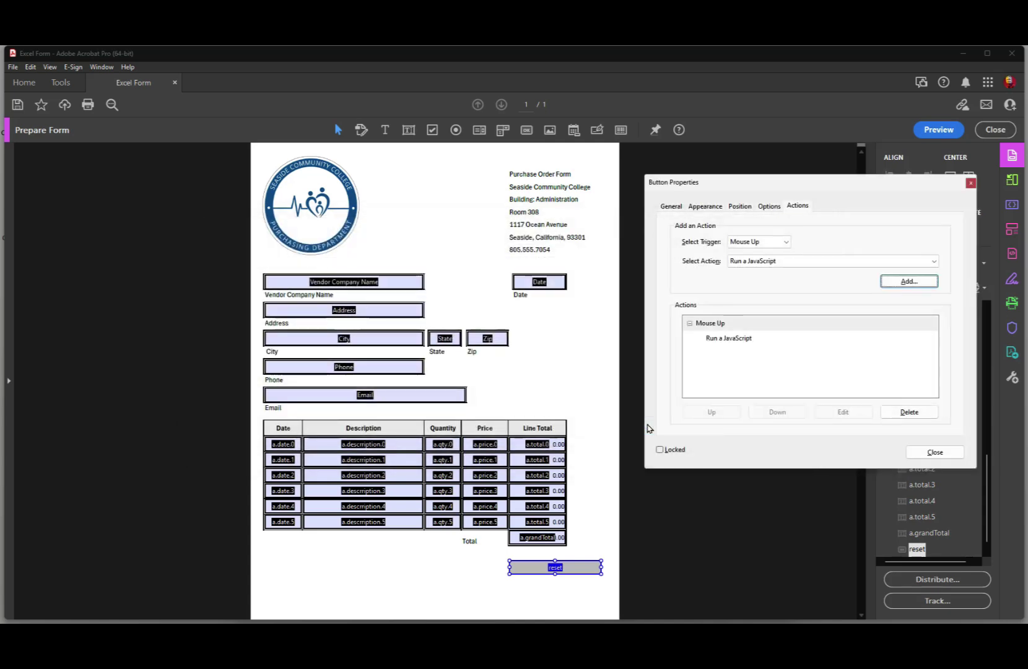
click(970, 184)
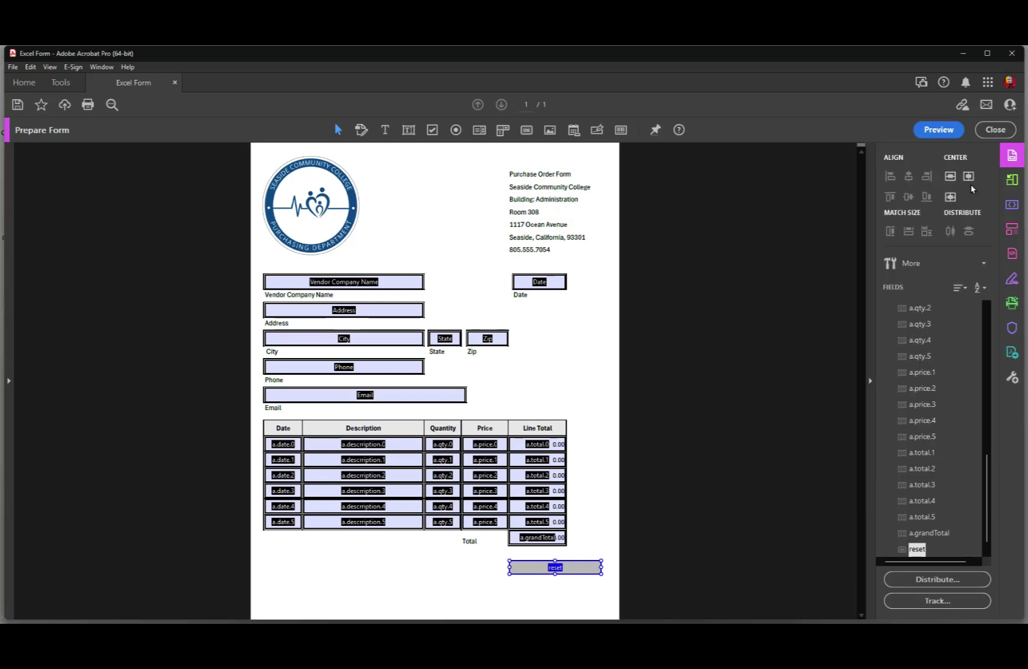
- Preview the form, fill the first table row with a sample description, quantity 1 and price 334, and test the reset button
click(934, 134)
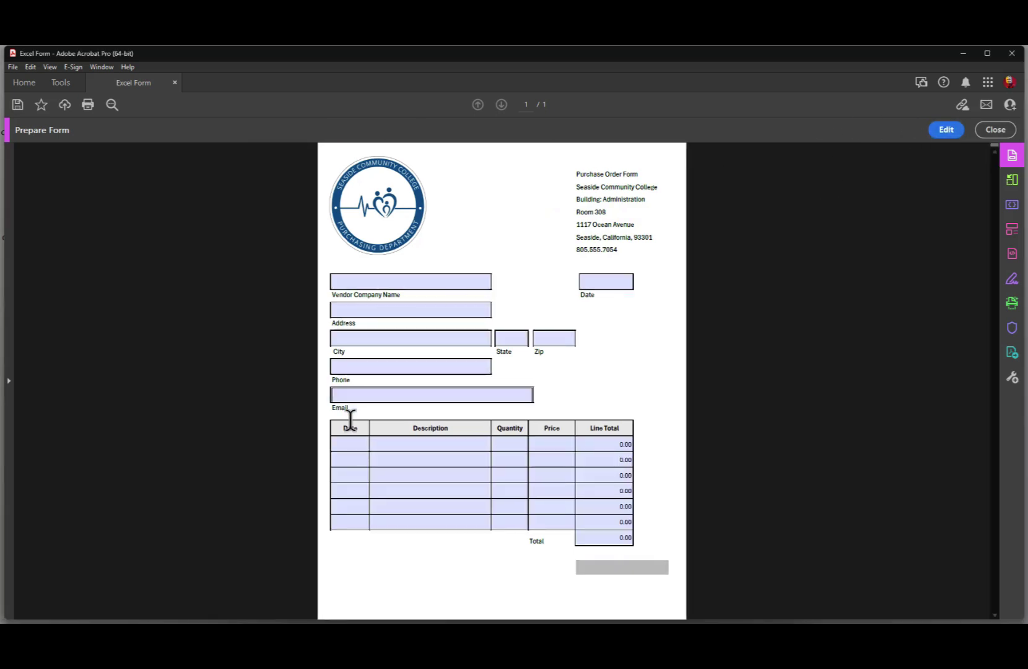
click(421, 440)
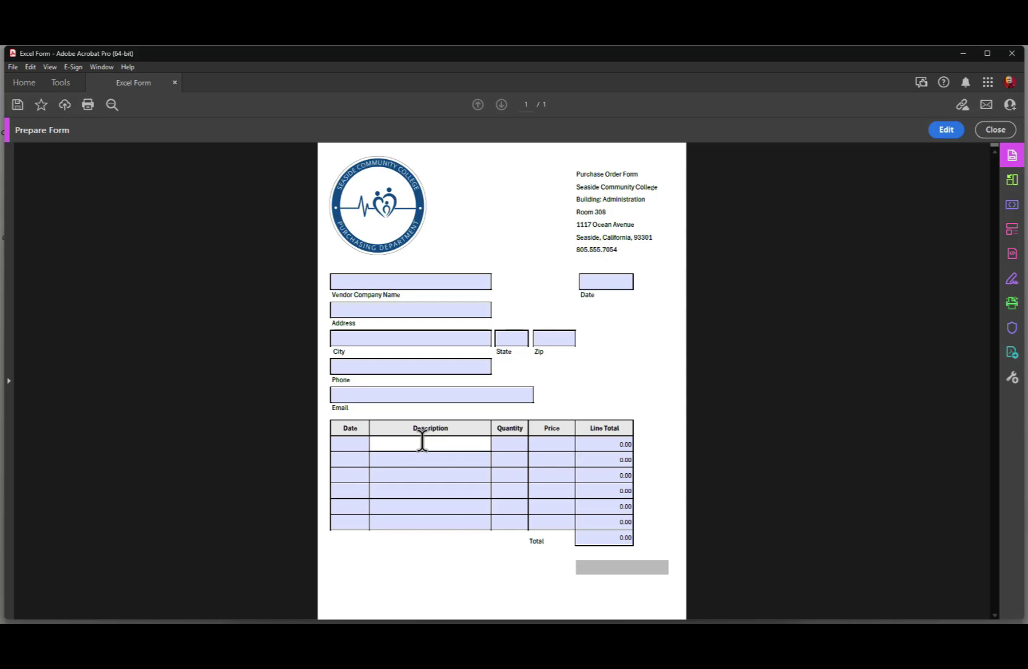
text(Descriptioion)
click(513, 444)
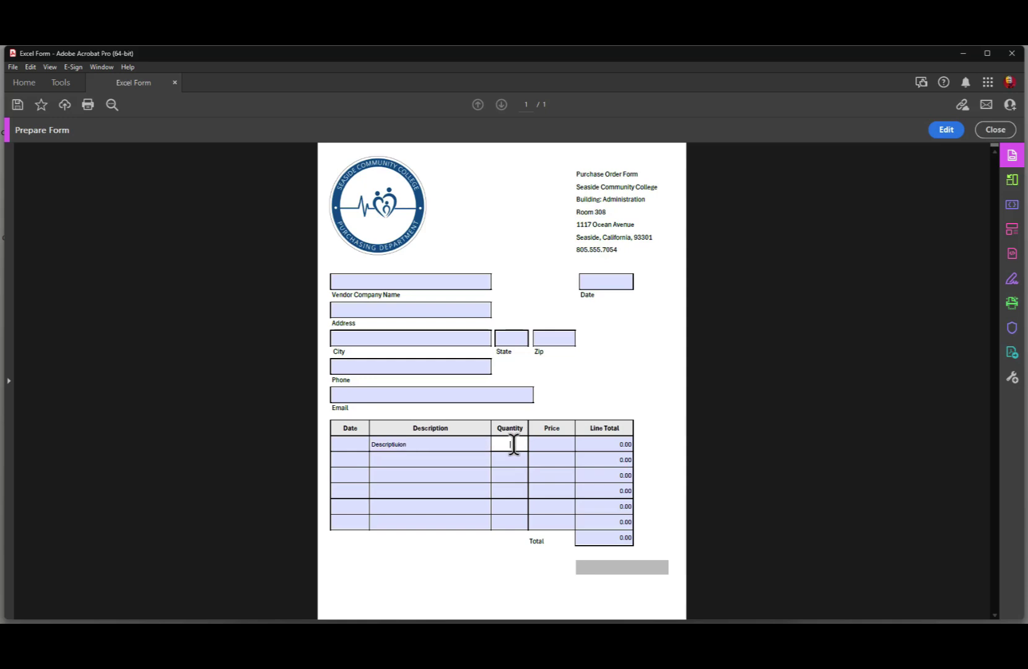
text(1)
click(562, 446)
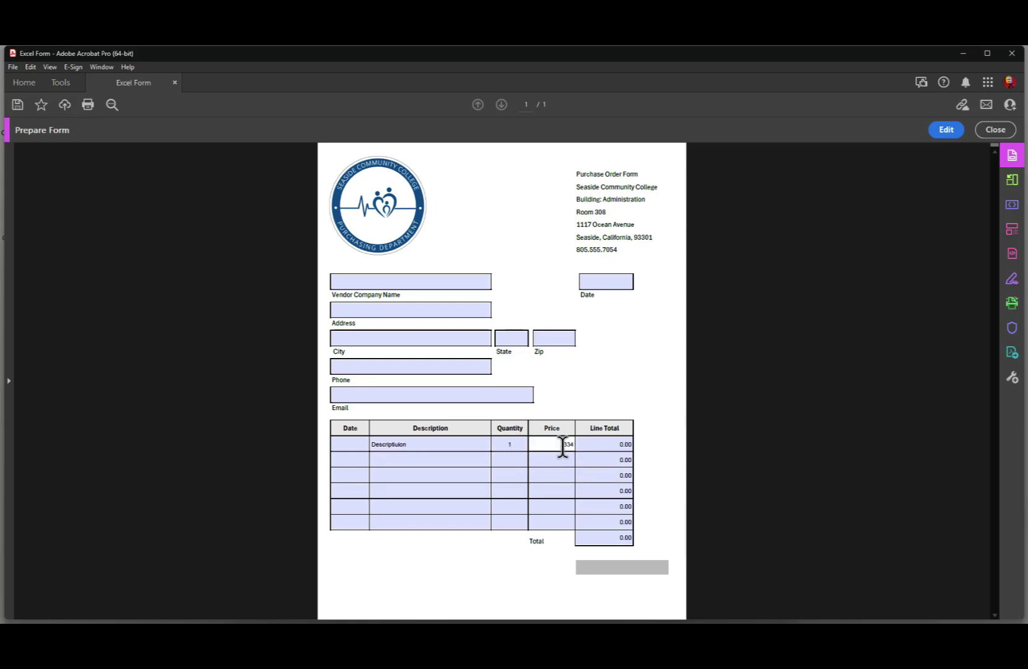
key(Tab)
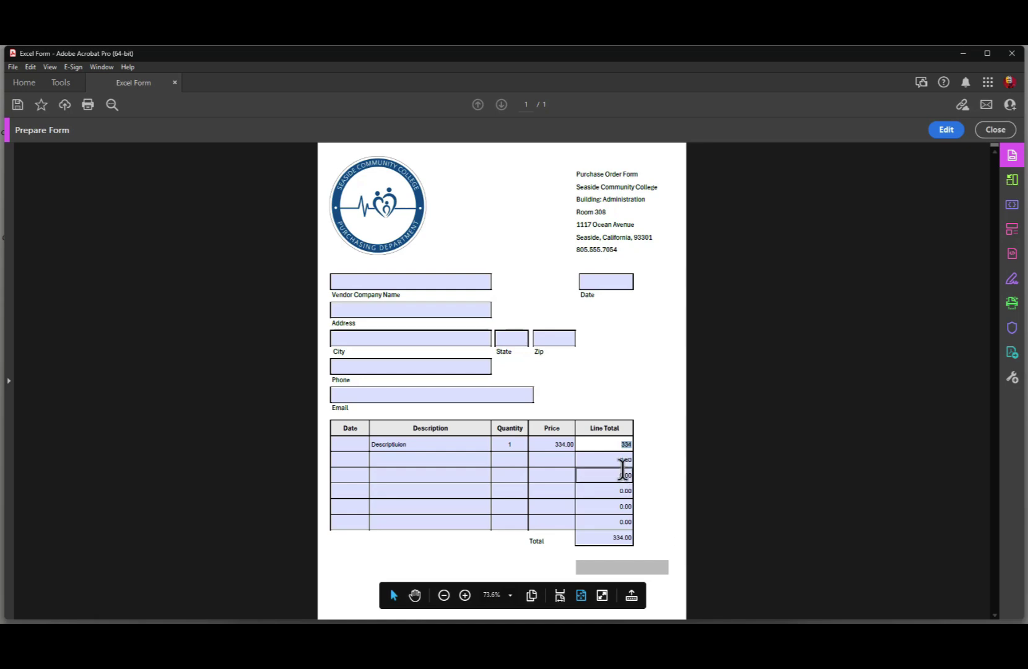
click(665, 447)
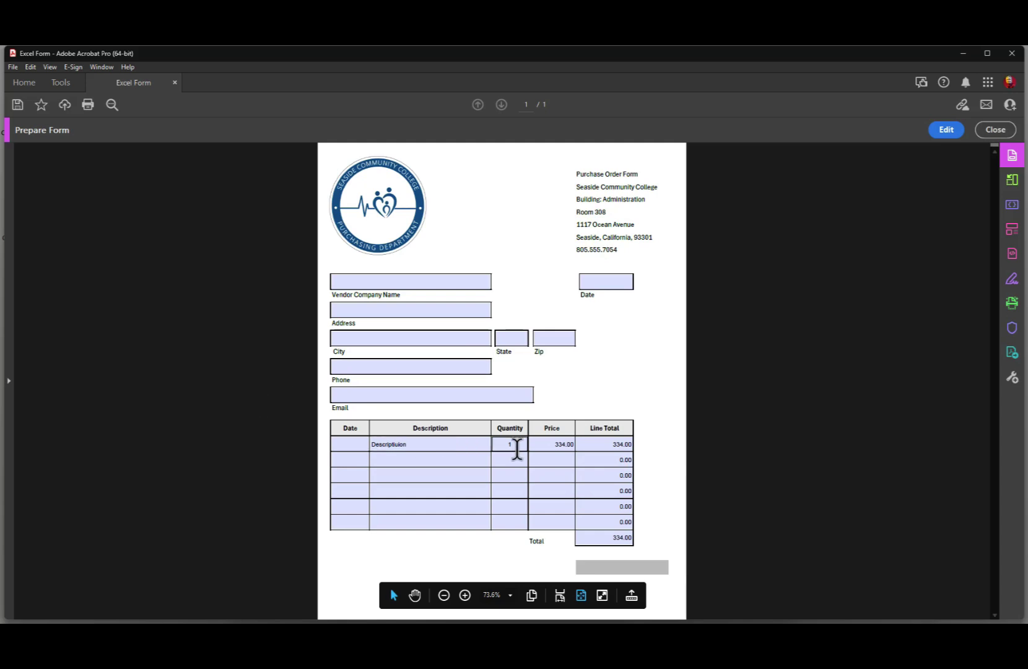
click(602, 573)
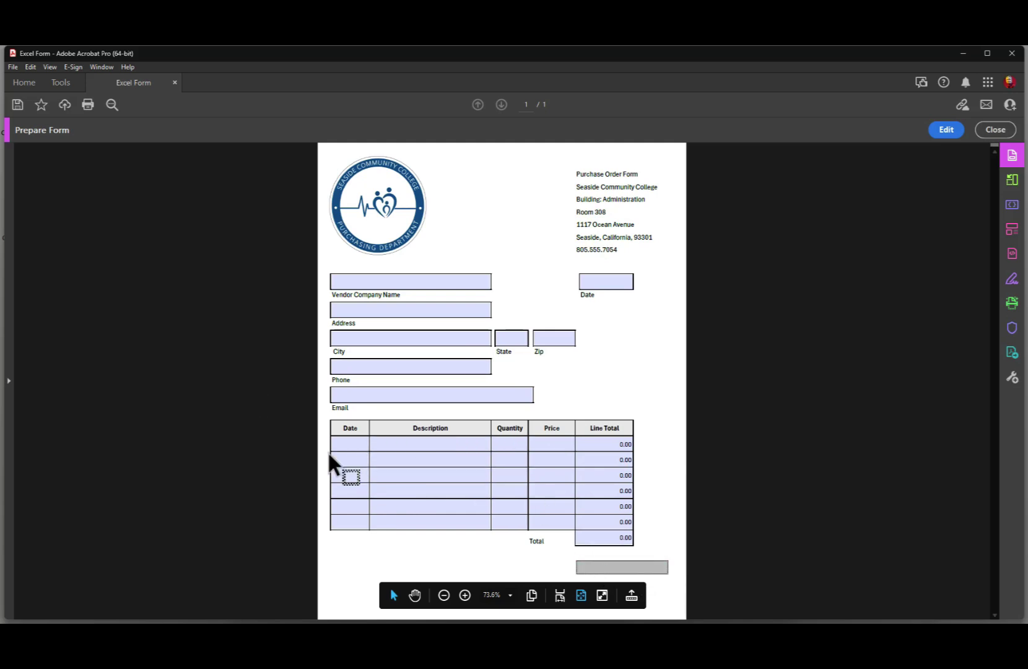
- Enter Starlight as the vendor company name and College Heights in the Phone field
click(392, 281)
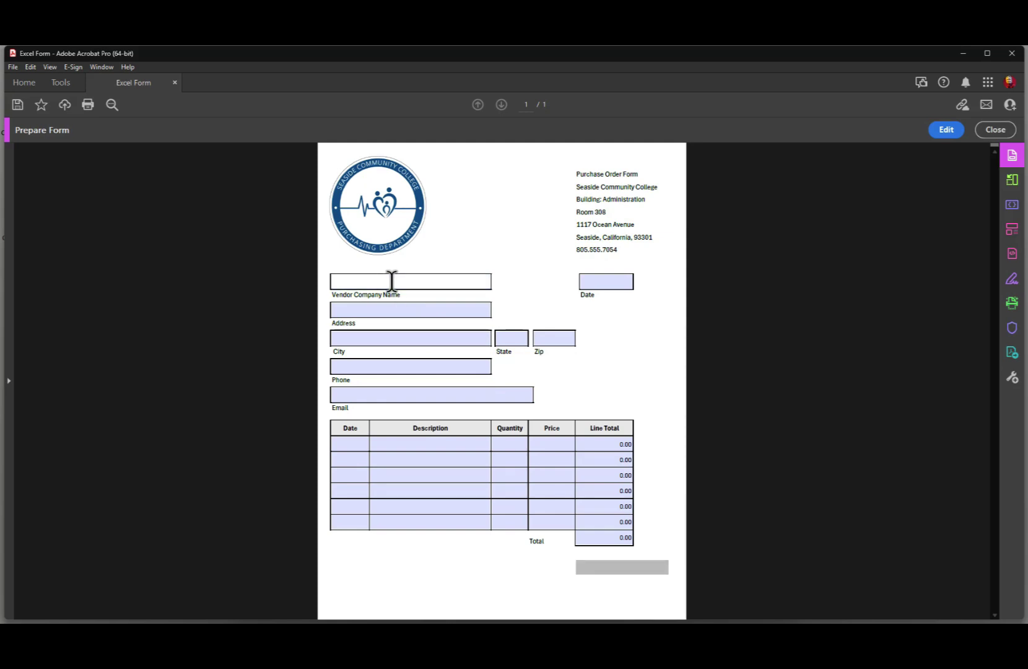
text(Starlight)
click(364, 366)
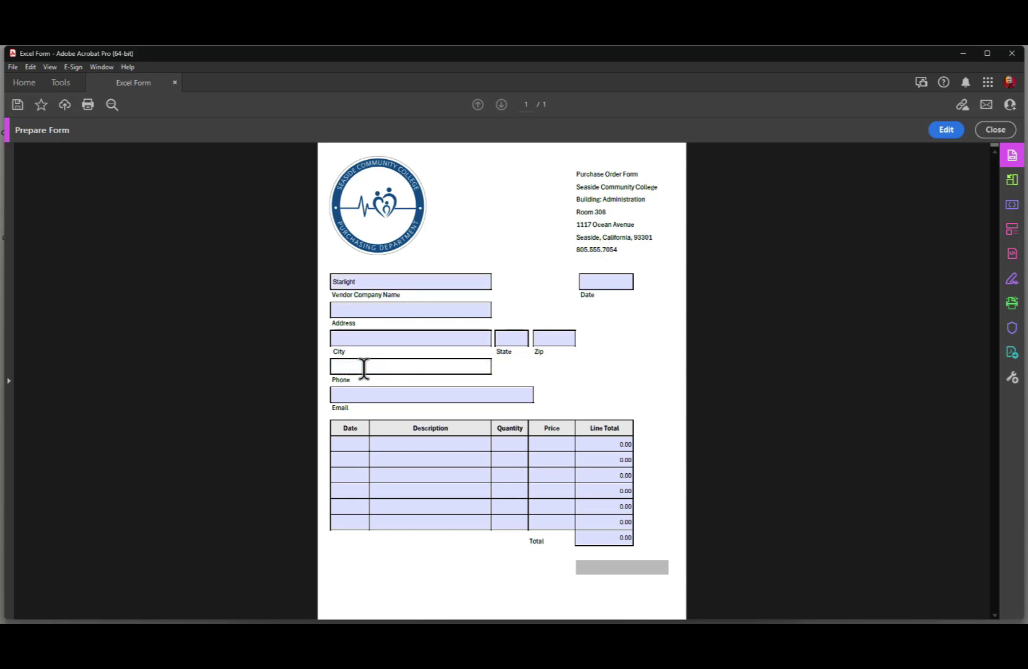
text(college Heights)
- Fill the first table row with Description, quantity 12 and price 36, and test that the button resets only the table fields
click(402, 442)
text(Des)
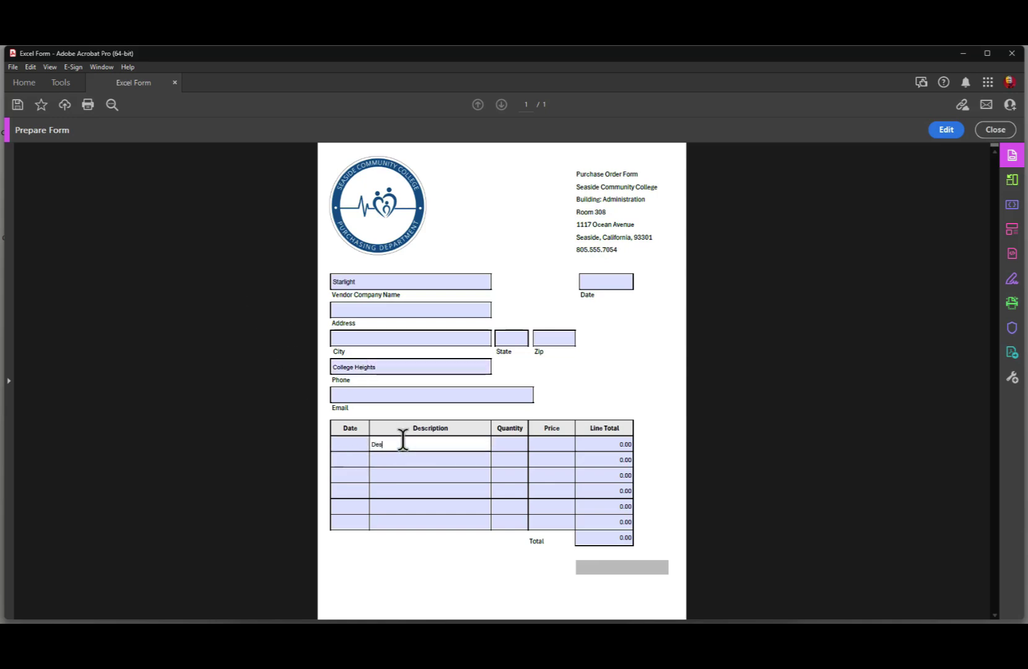
text(cription)
click(511, 444)
text(12)
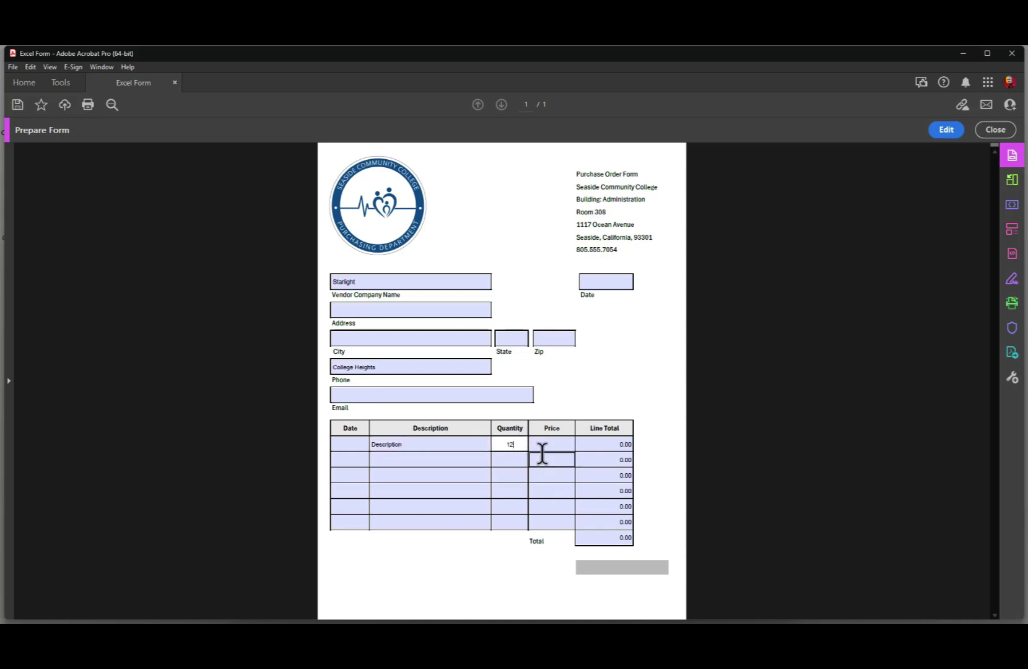
click(553, 444)
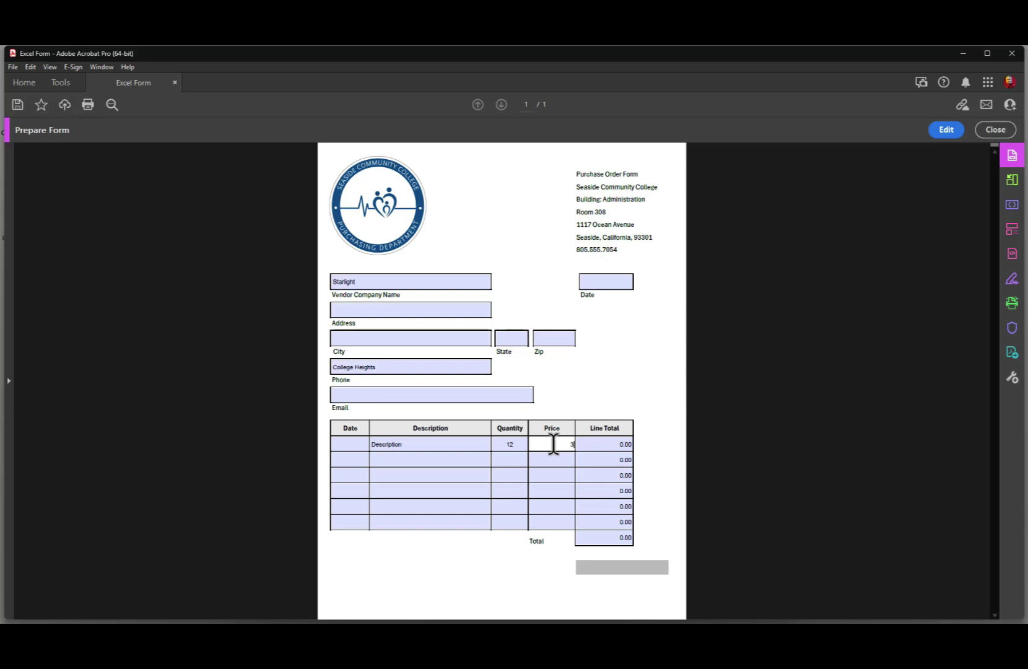
key(Tab)
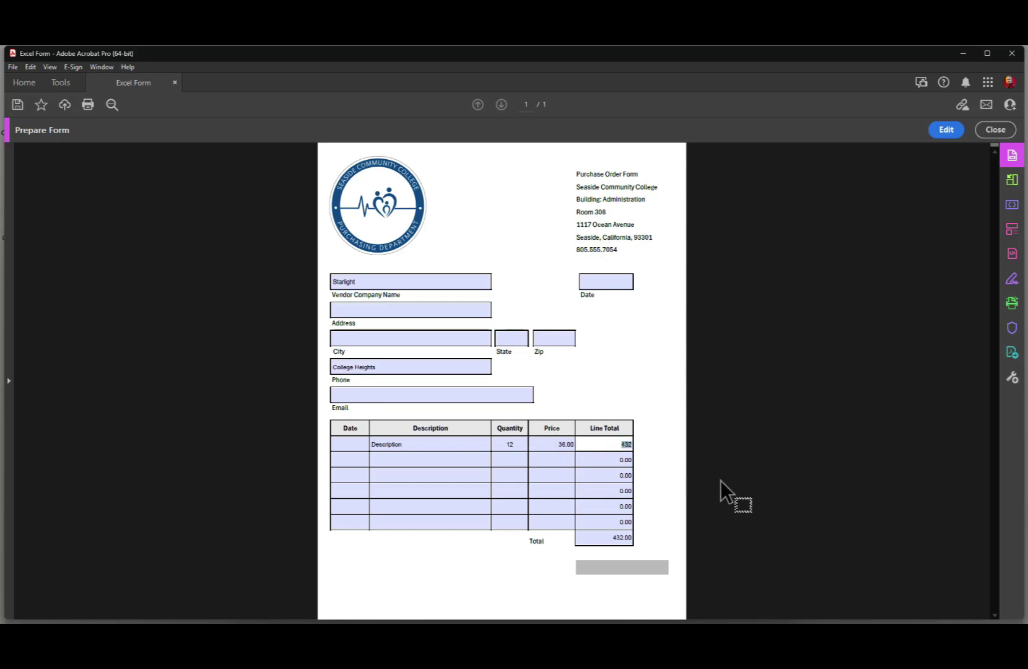
key(Tab)
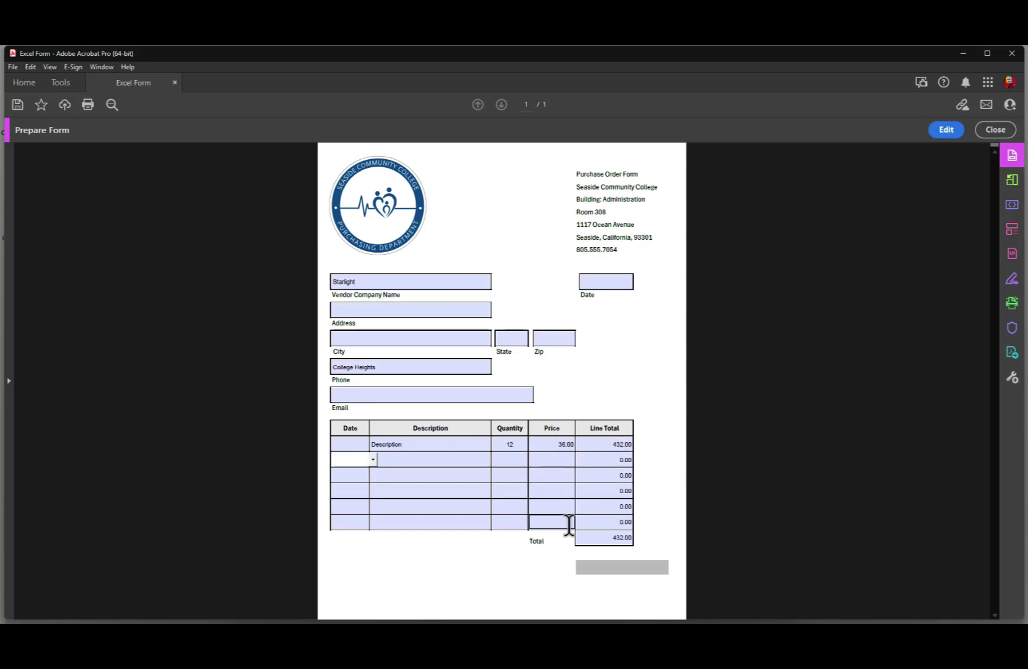
click(599, 571)
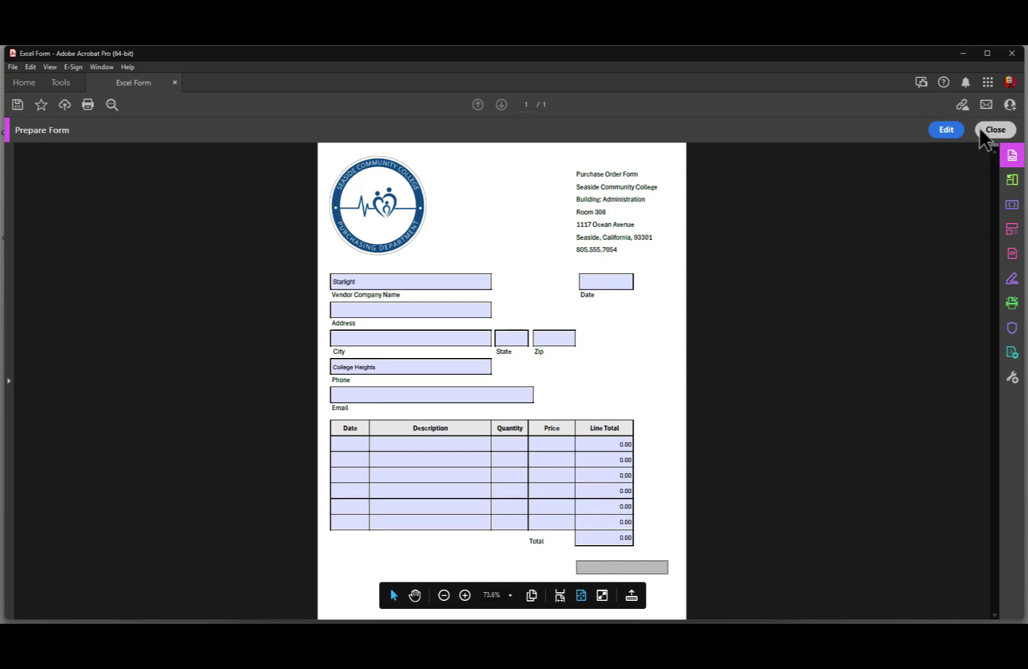
- Return to form editing and give the reset button the label Clear Table, with the layout set to Label only
click(948, 130)
click(554, 569)
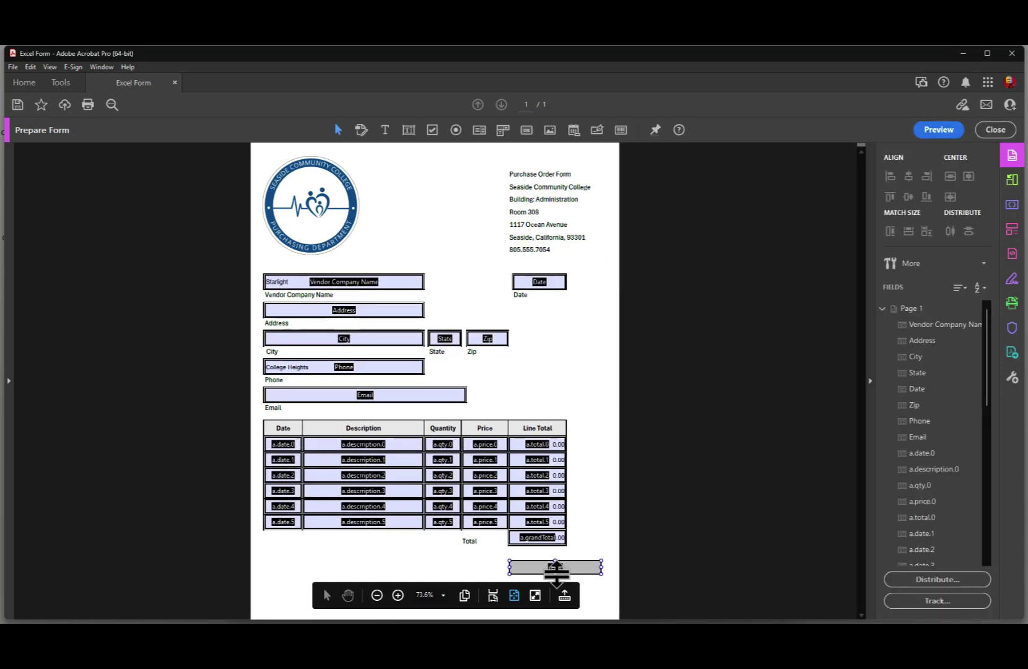
double_click(556, 567)
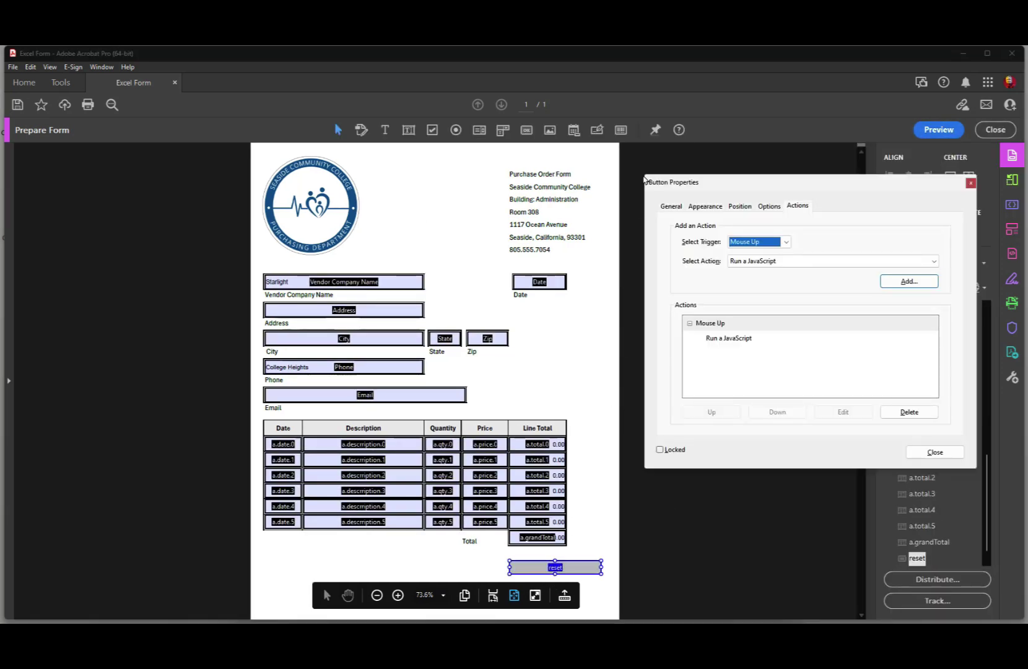
click(763, 208)
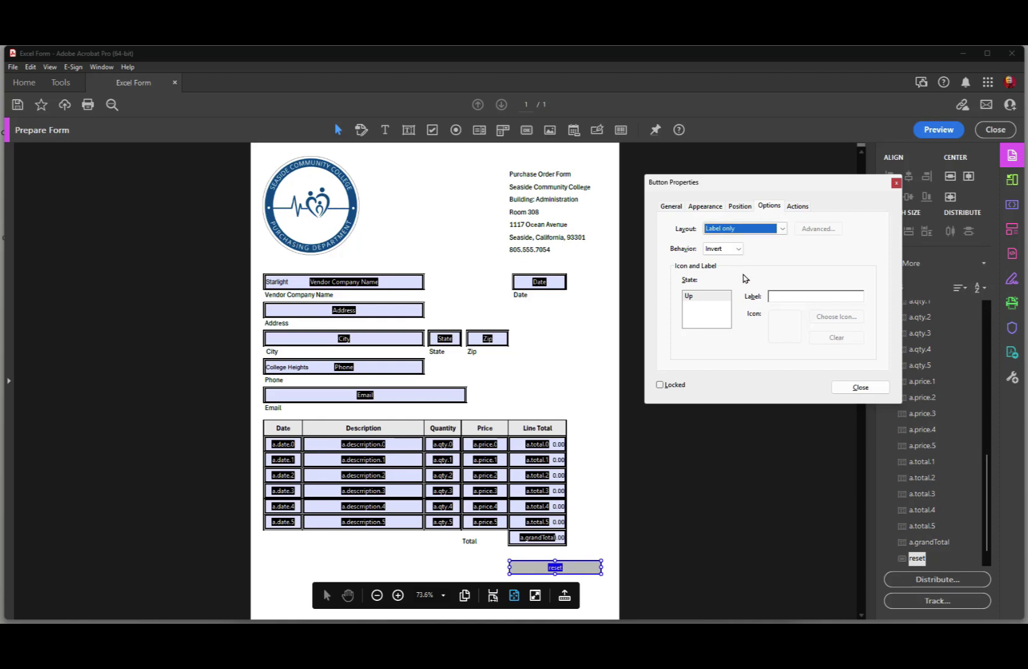
click(738, 229)
click(733, 239)
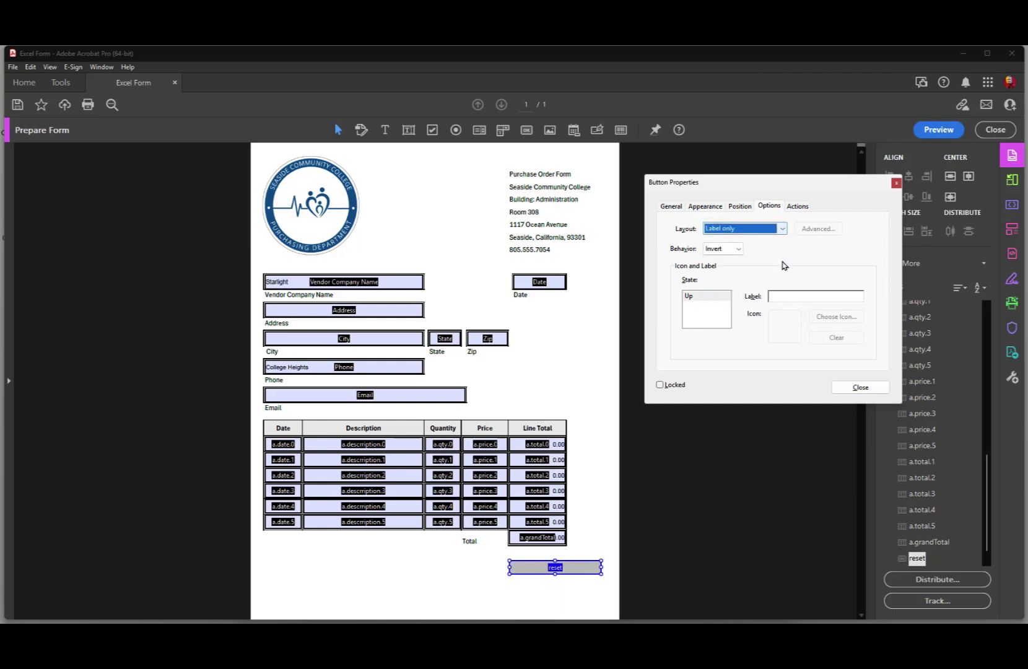
click(776, 296)
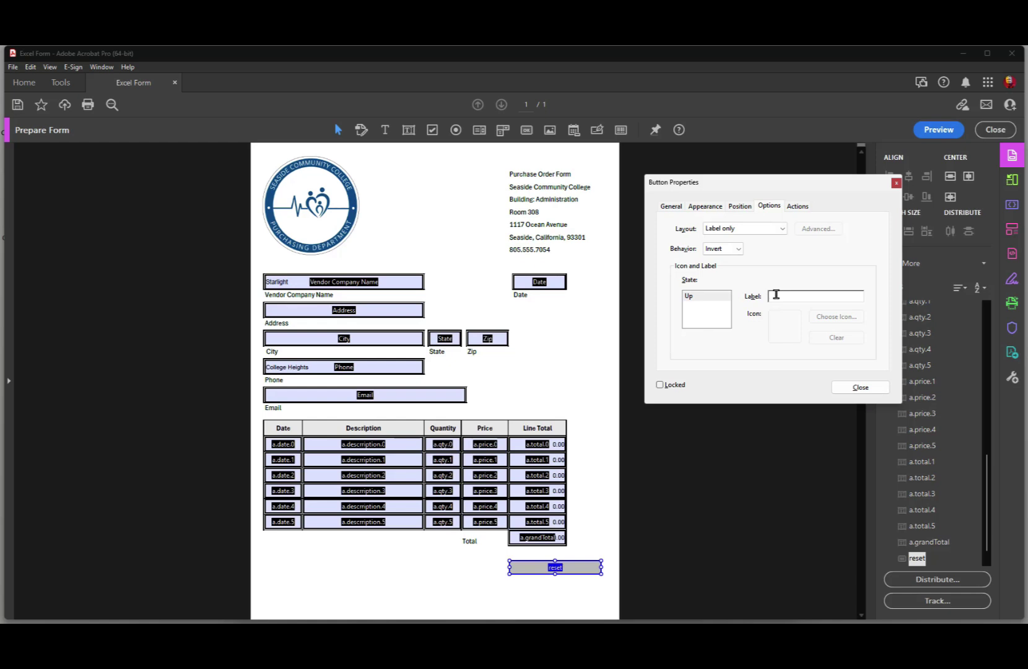
text(Clear Table)
click(878, 386)
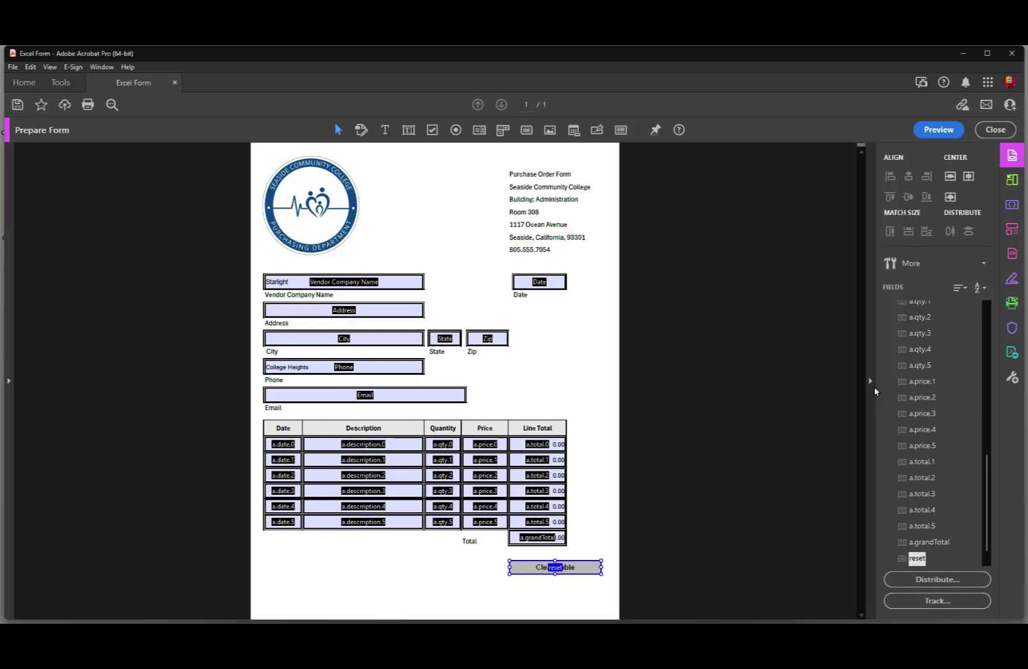